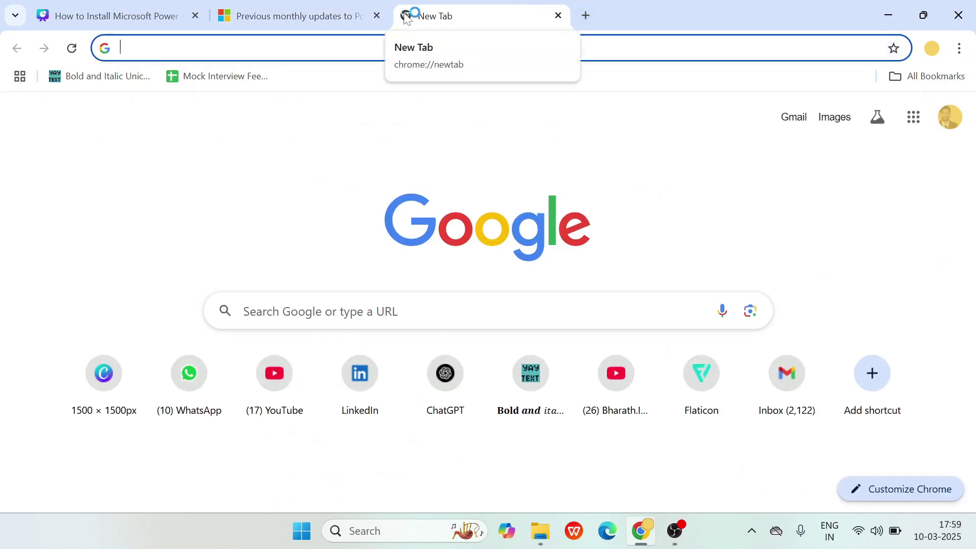
Step: Search the web for 'power bi download' from the address bar
type("power bi")
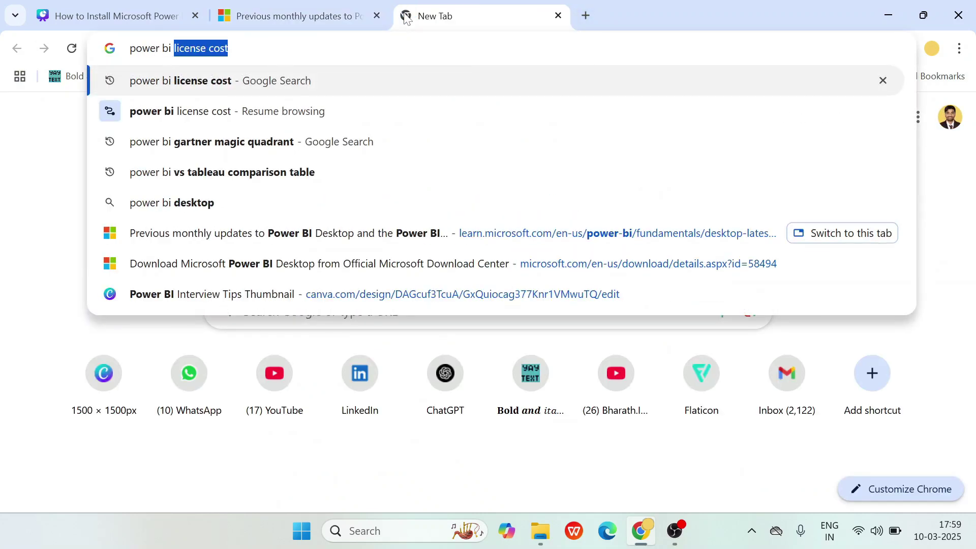
type(" do")
key("BackSpace")
key("BackSpace")
type("wn")
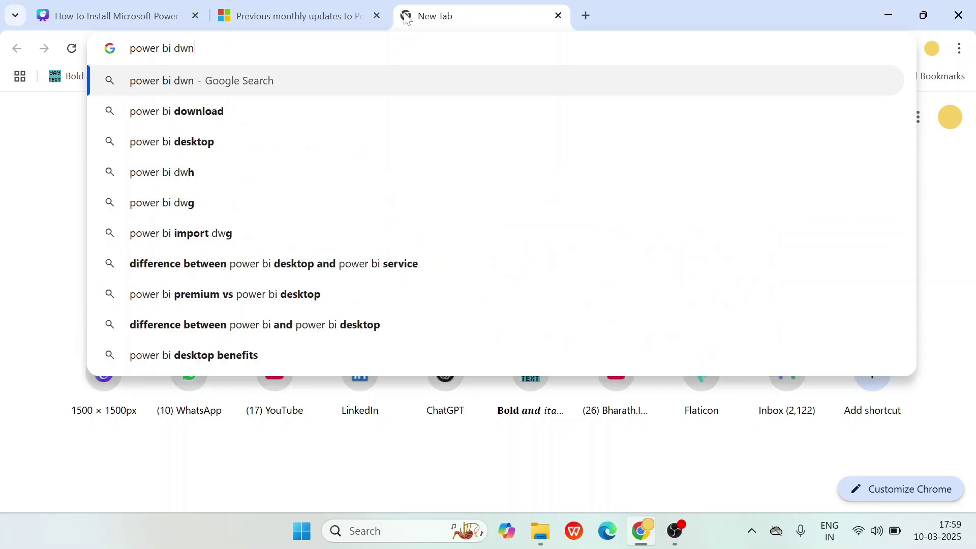
key("Down")
key("Down")
key("Return")
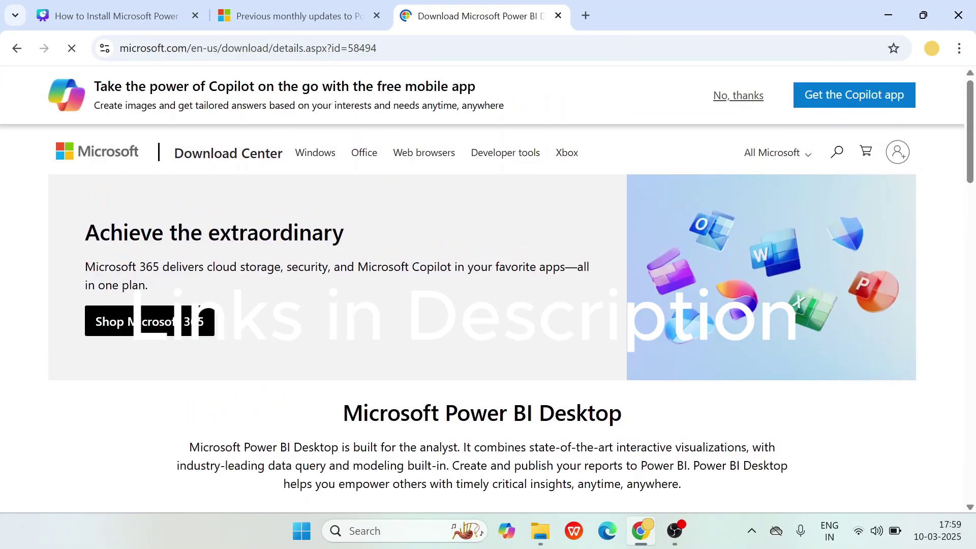
Step: Open the Microsoft Download Center result, note the 2/27/2025 publish date, and choose Download
scroll(359, 307, "down", 4)
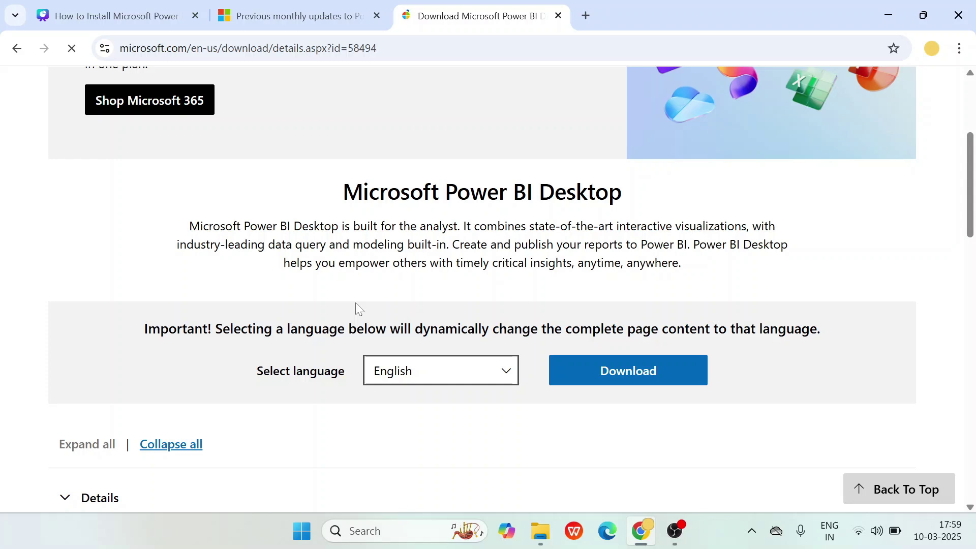
scroll(356, 303, "down", 3)
scroll(355, 305, "up", 3)
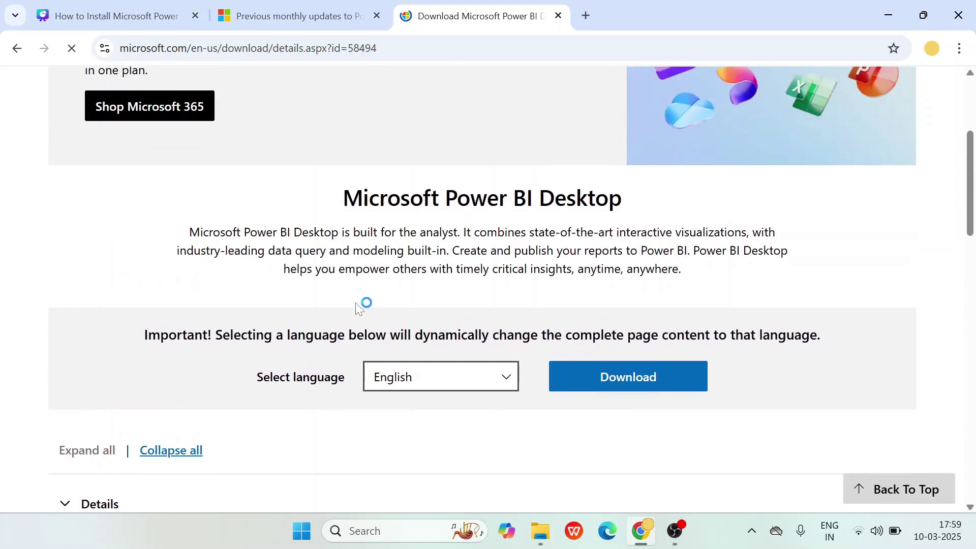
left_click(627, 376)
scroll(609, 394, "down", 3)
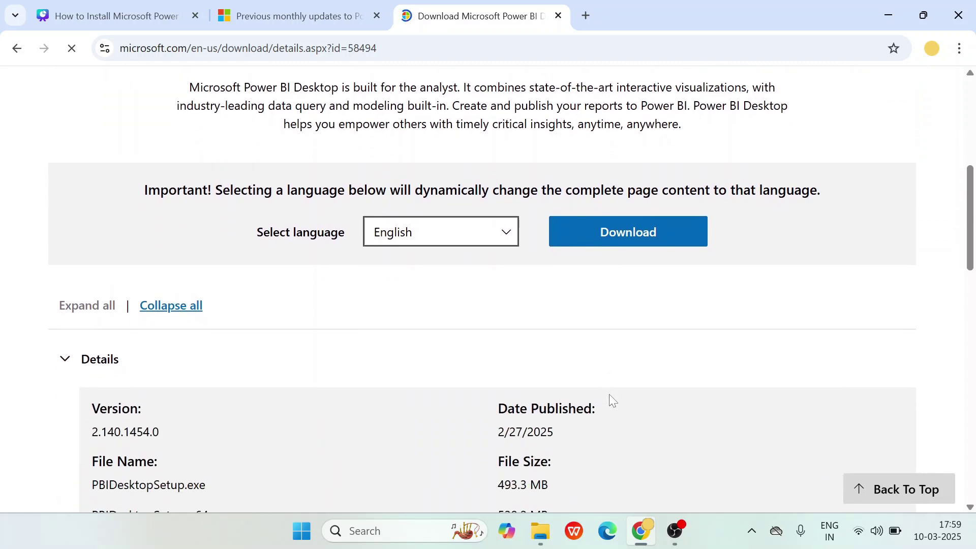
scroll(570, 359, "down", 2)
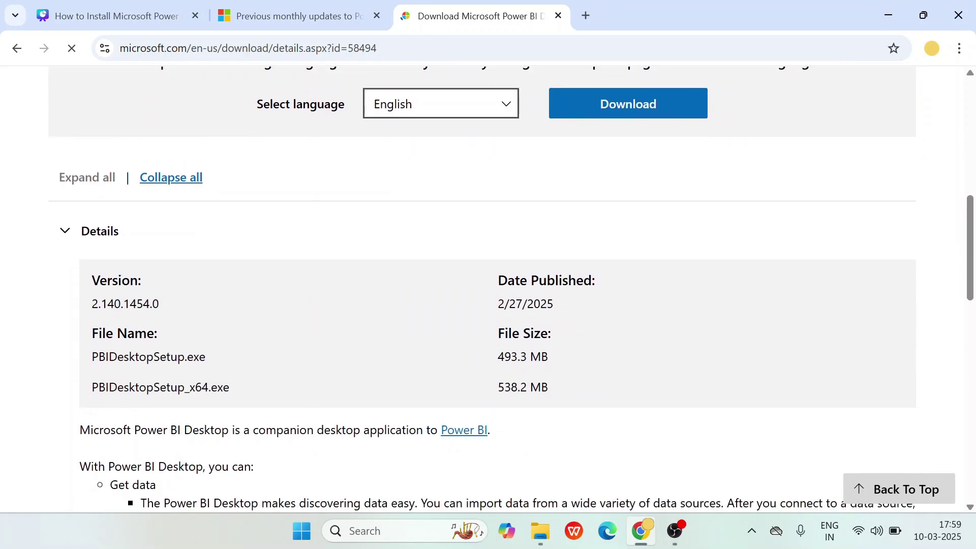
left_click_drag(505, 305, 557, 307)
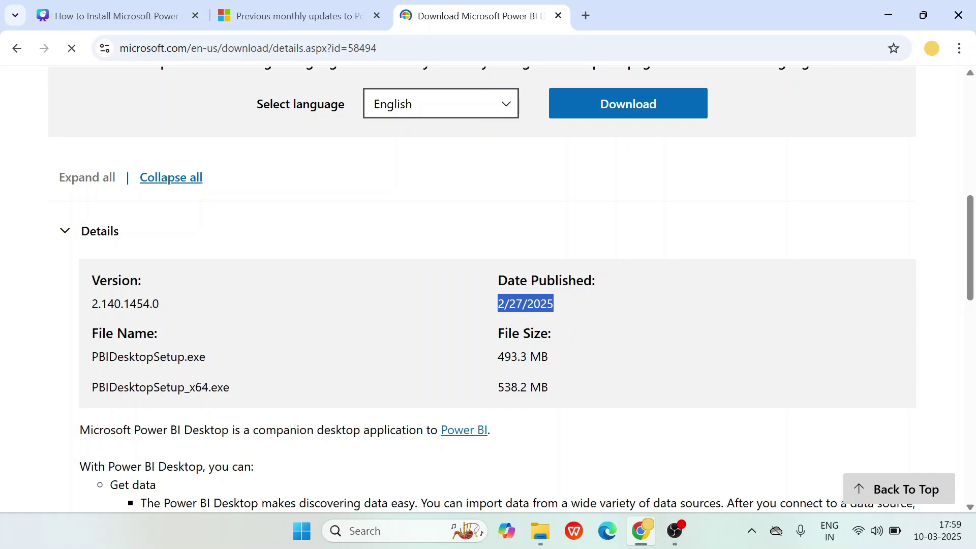
scroll(505, 311, "up", 8)
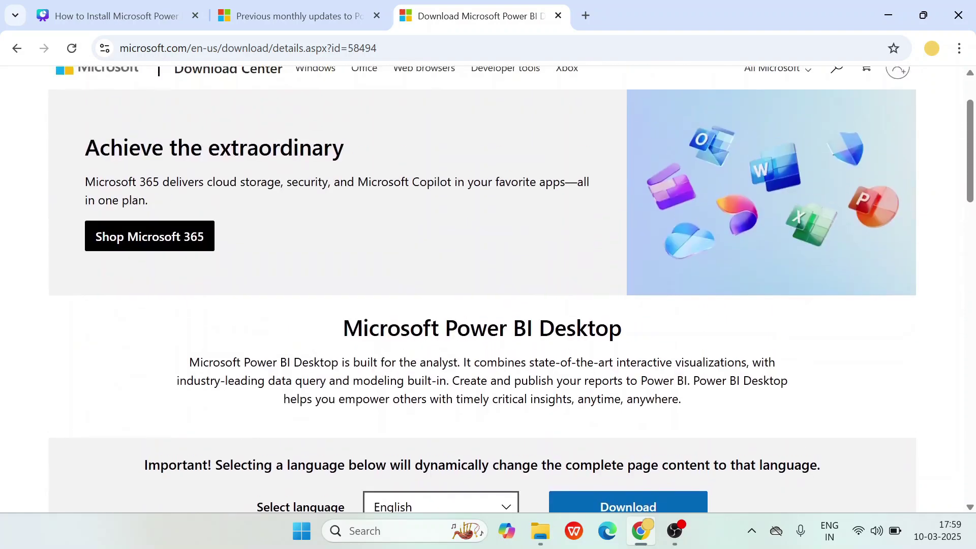
scroll(614, 371, "down", 3)
left_click(624, 365)
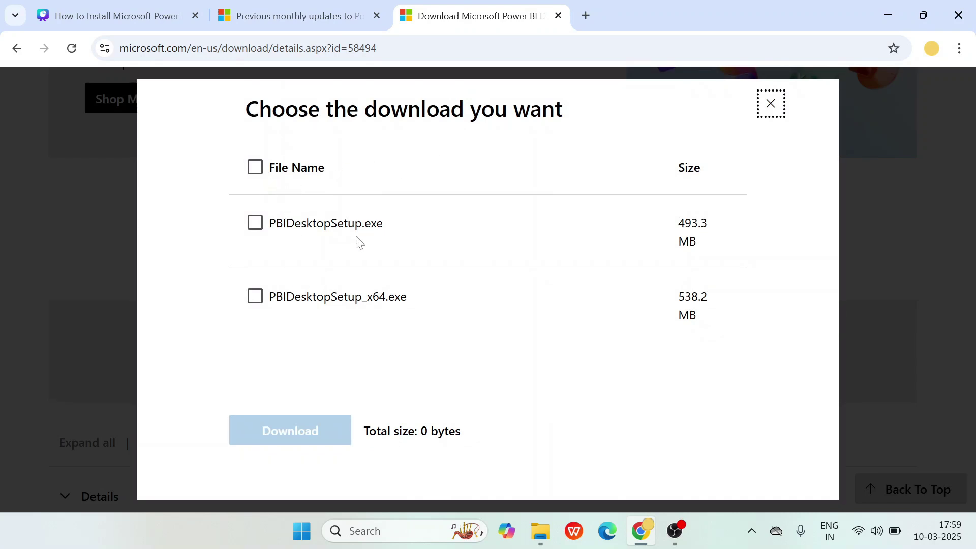
Step: Download the 64-bit PBIDesktopSetup_x64.exe installer and check its download progress
left_click(255, 298)
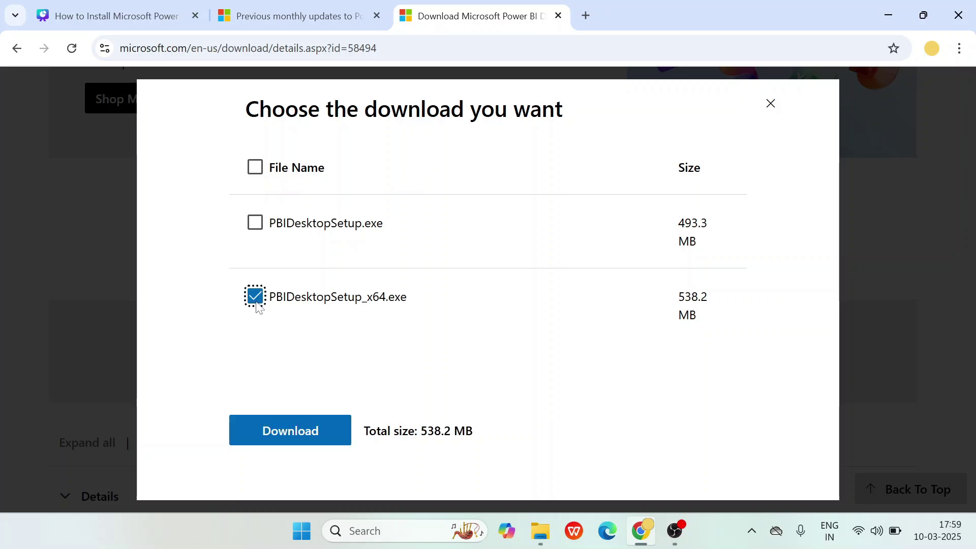
left_click(301, 435)
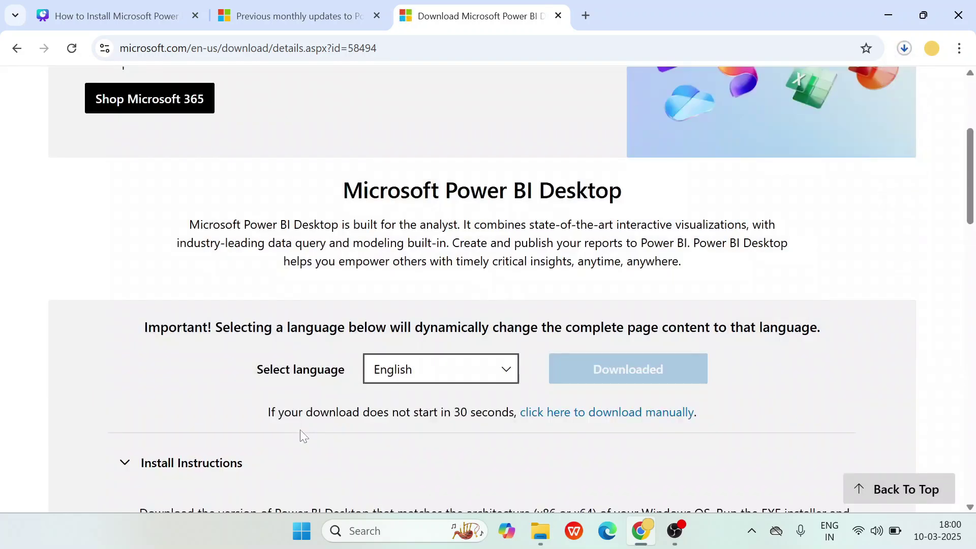
scroll(819, 115, "down", 3)
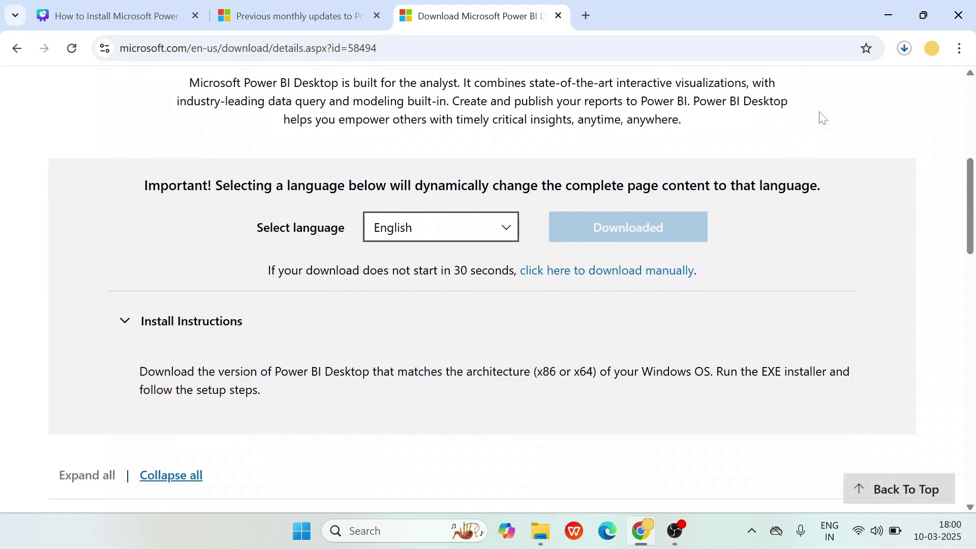
left_click(908, 47)
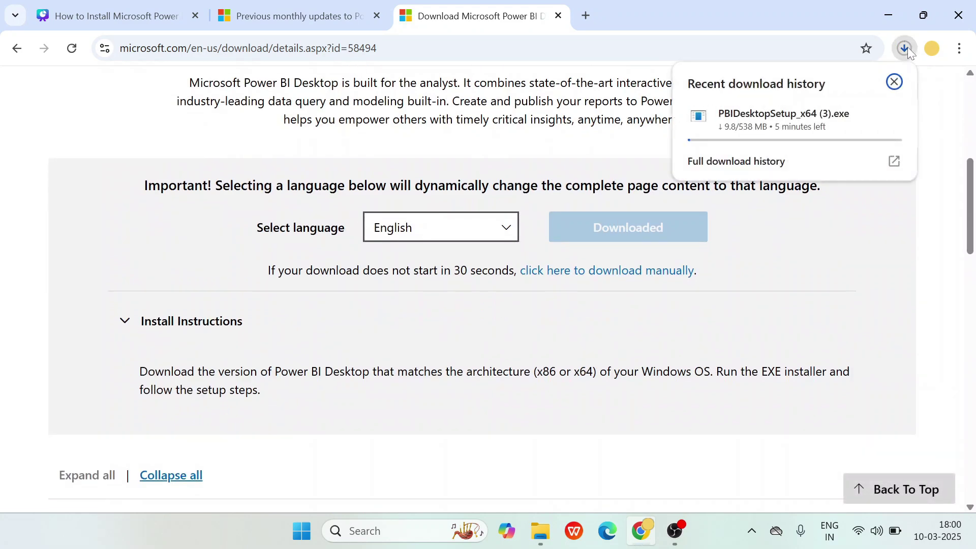
left_click(907, 47)
Step: Highlight the 2/27/2025 release date, then return to the monthly updates archive page
scroll(422, 216, "up", 5)
scroll(420, 215, "up", 2)
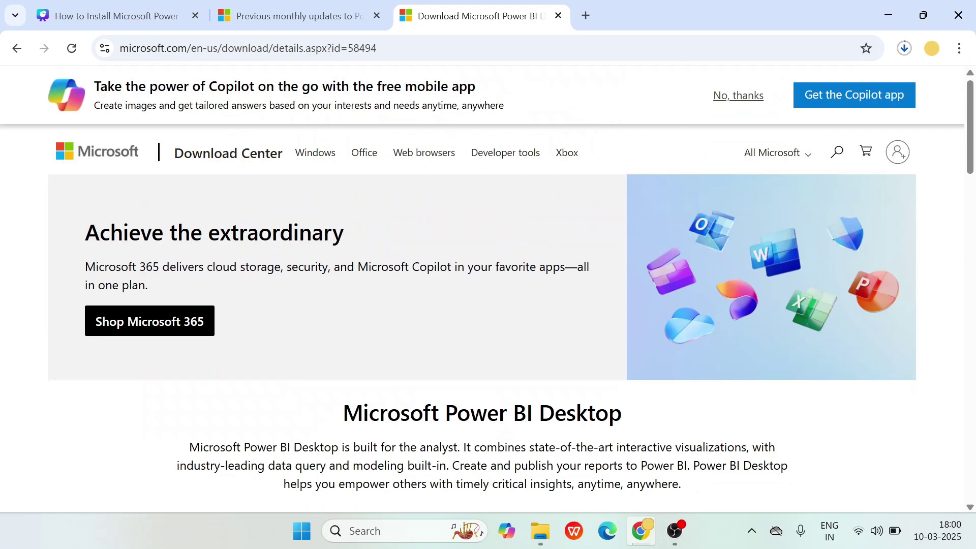
scroll(432, 316, "down", 14)
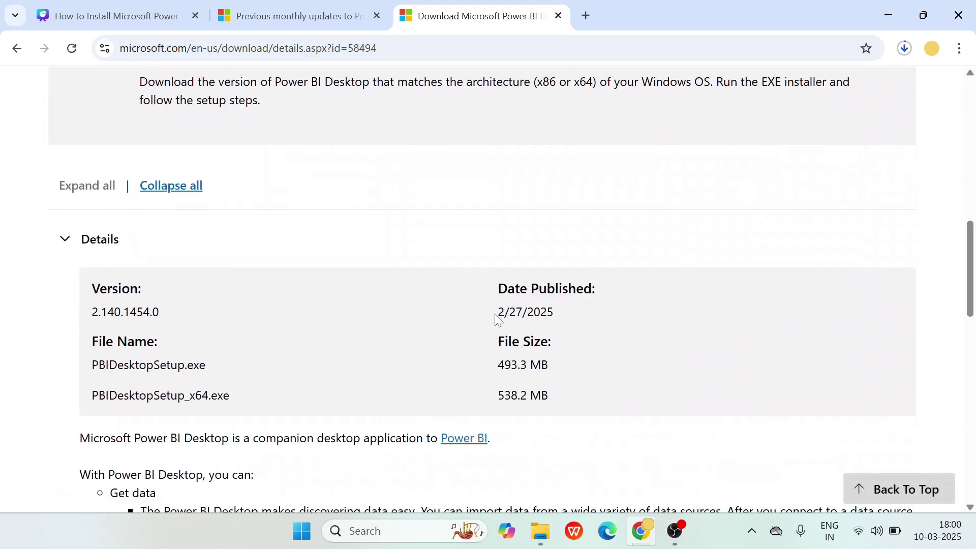
left_click_drag(497, 314, 582, 318)
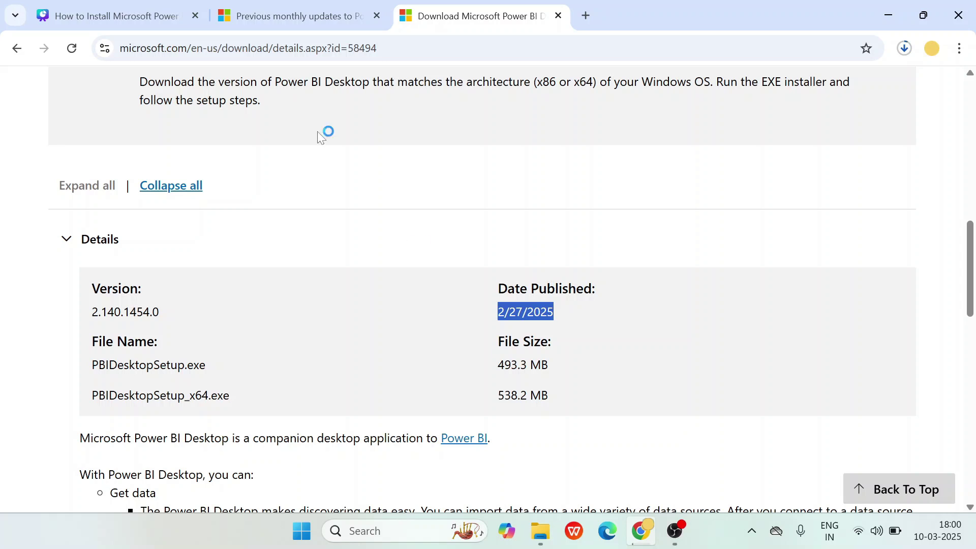
left_click(306, 23)
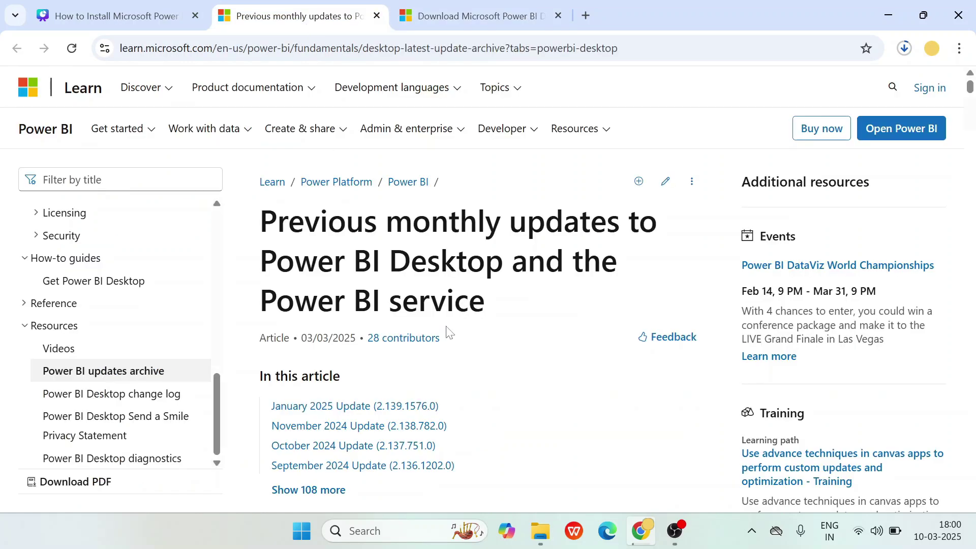
Step: Scroll through the newest archive entries, highlighting the article title and the Copilot and AI heading
left_click_drag(260, 213, 501, 291)
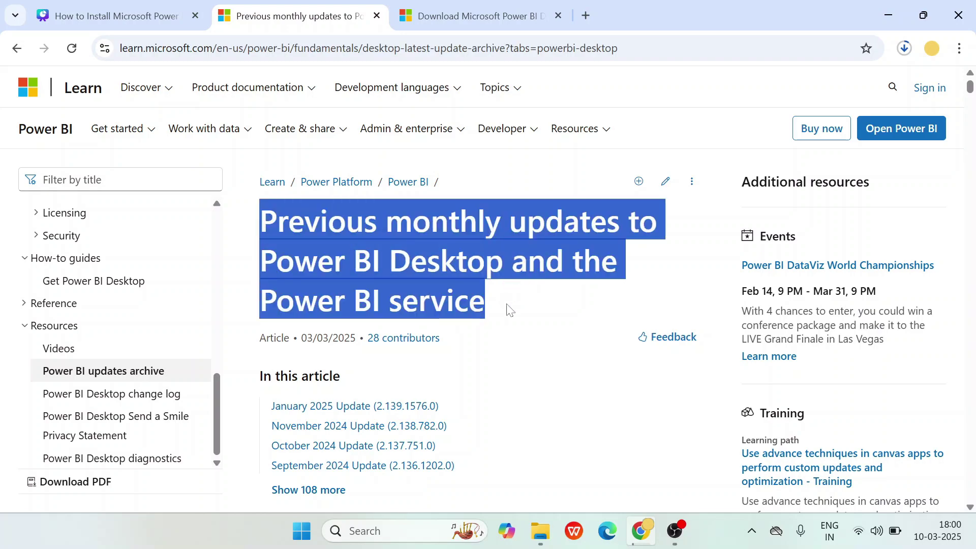
left_click(508, 310)
scroll(508, 310, "down", 10)
scroll(477, 284, "down", 3)
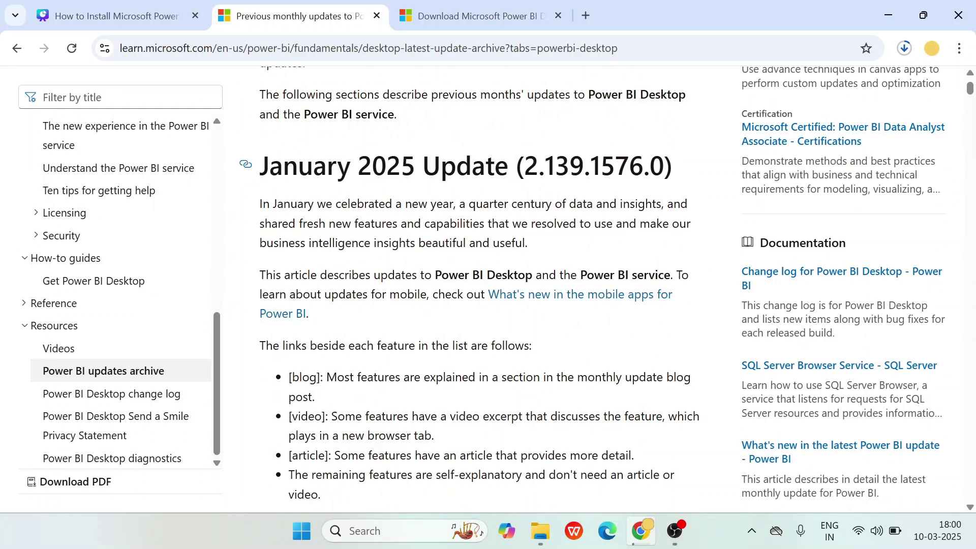
scroll(490, 264, "down", 16)
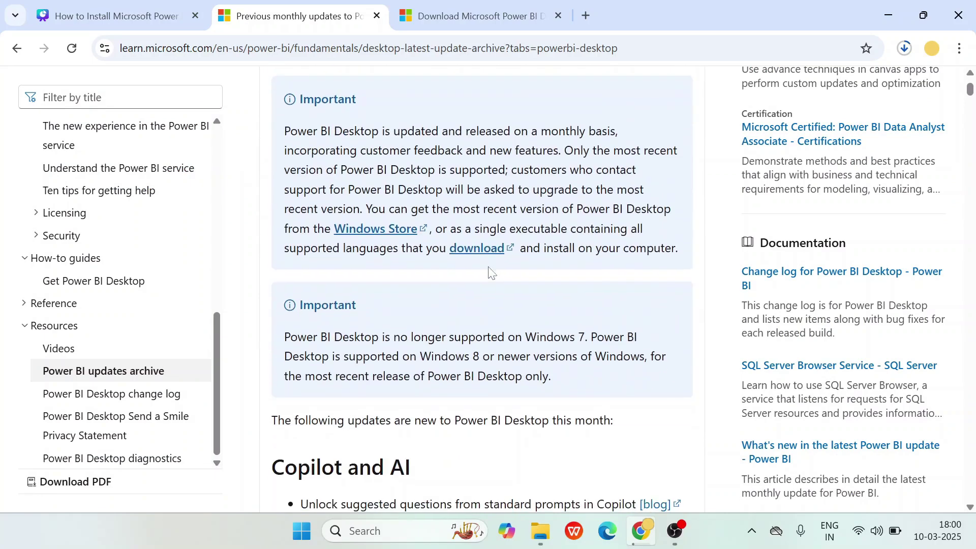
left_click_drag(273, 173, 418, 179)
left_click_drag(385, 280, 270, 278)
scroll(431, 325, "down", 5)
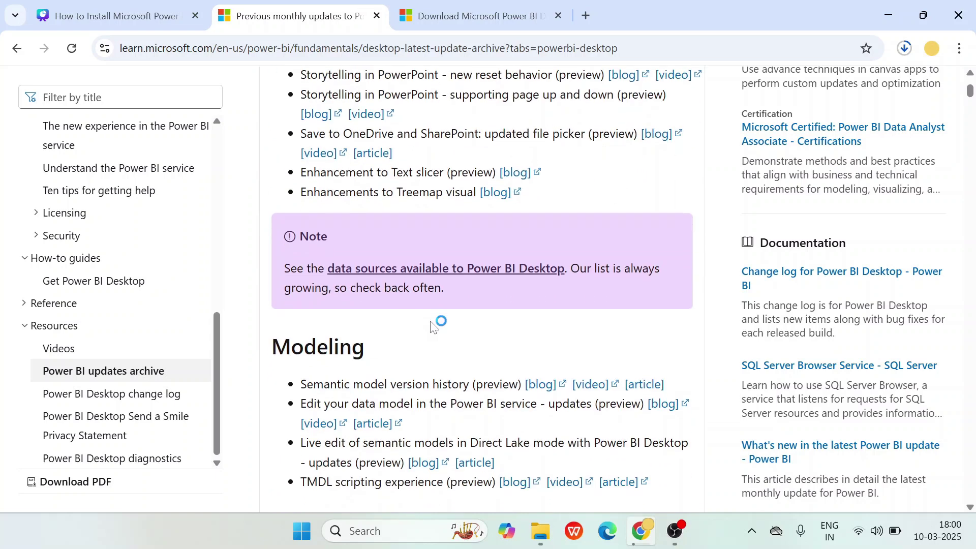
scroll(398, 353, "down", 4)
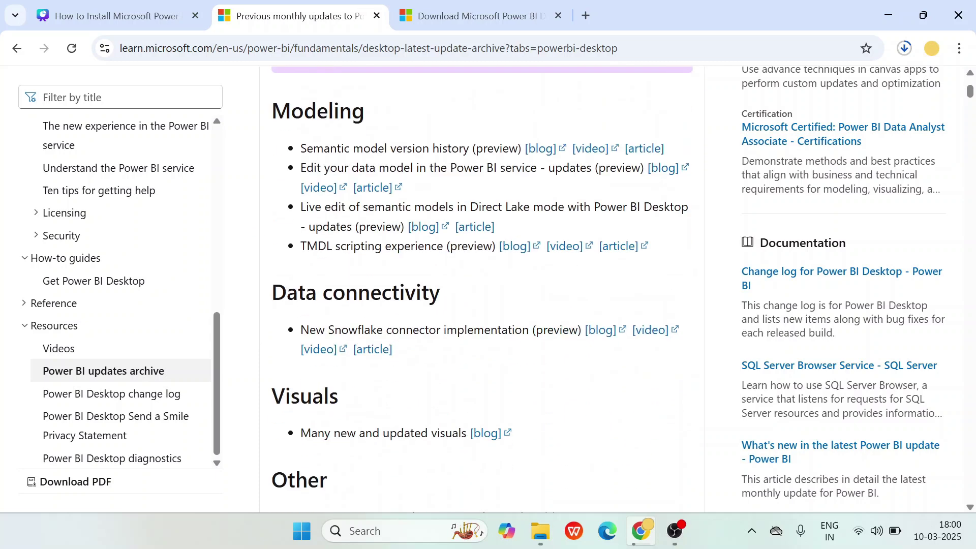
scroll(464, 331, "down", 4)
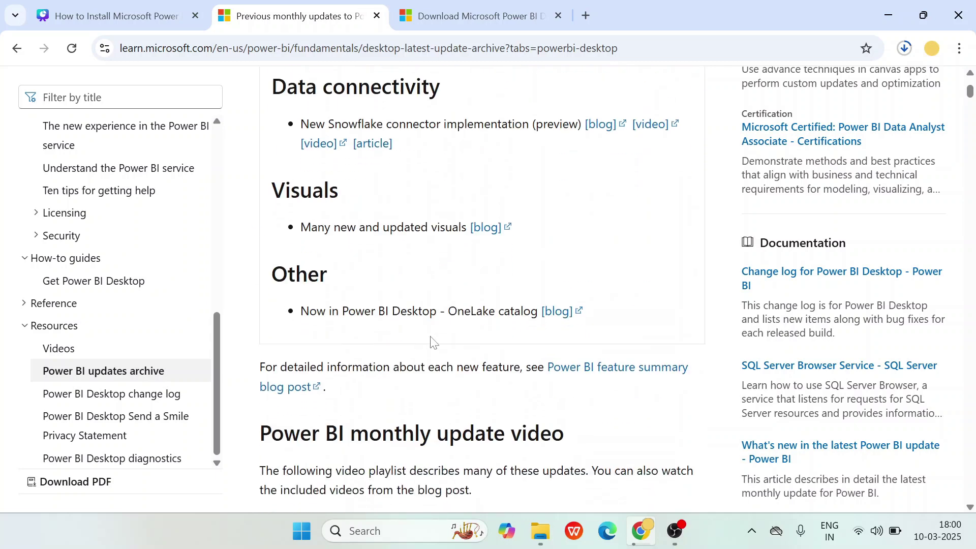
scroll(430, 337, "down", 4)
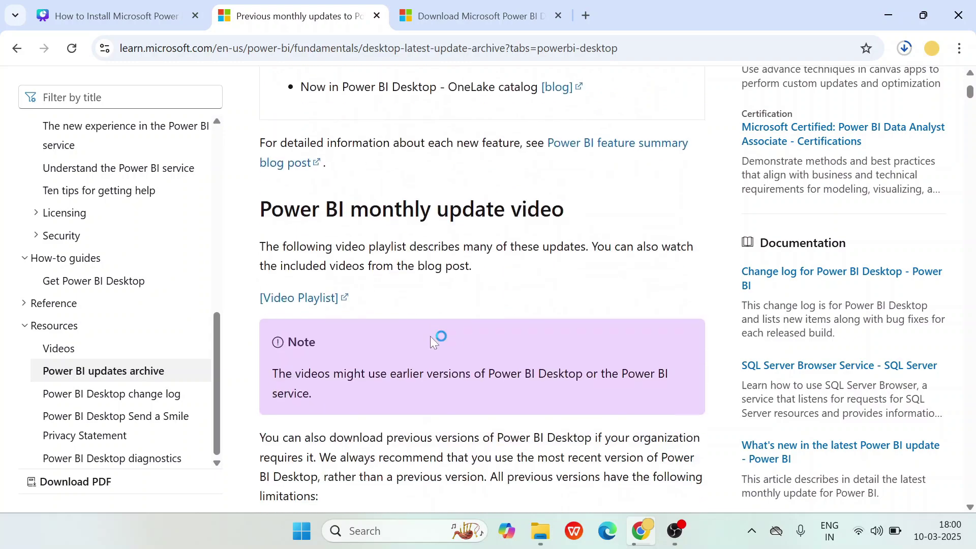
scroll(430, 336, "down", 10)
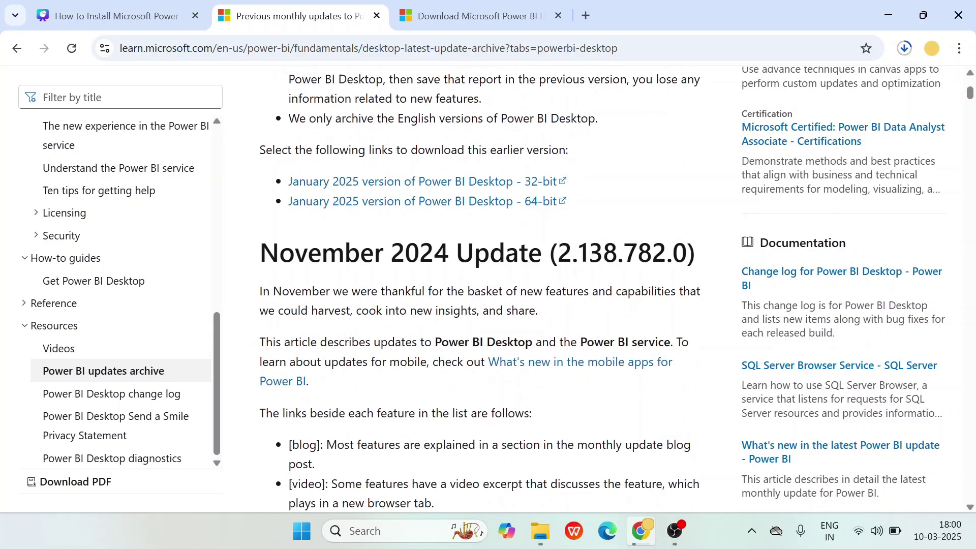
scroll(338, 175, "up", 4)
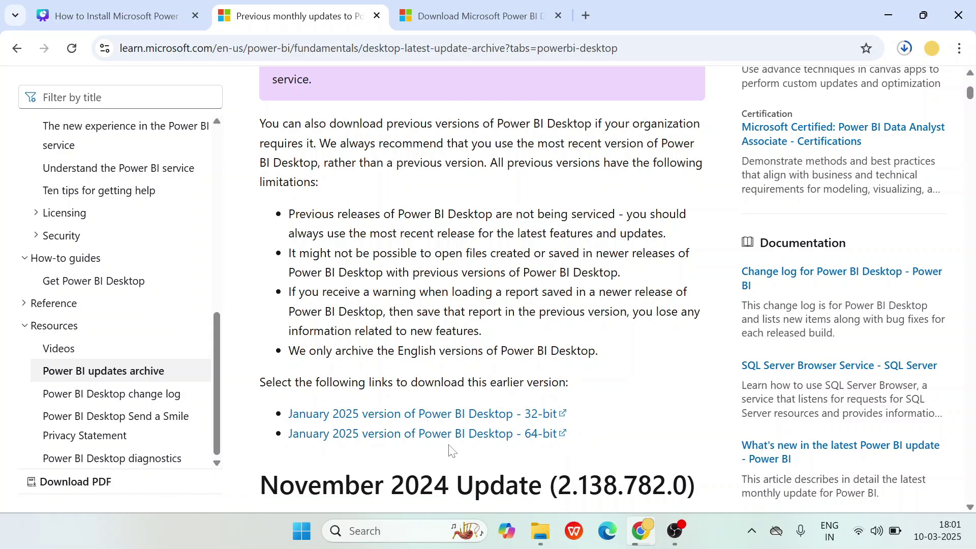
scroll(448, 444, "down", 20)
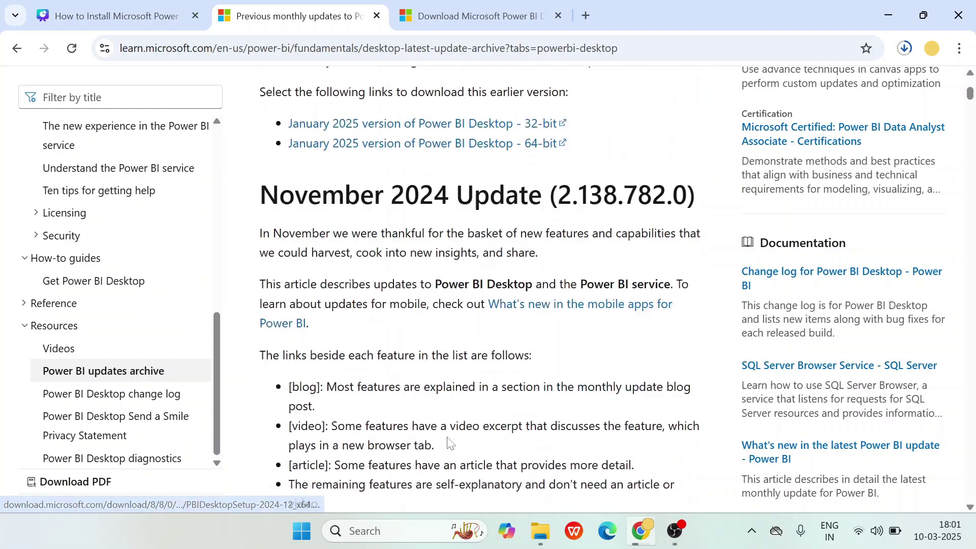
scroll(450, 442, "down", 20)
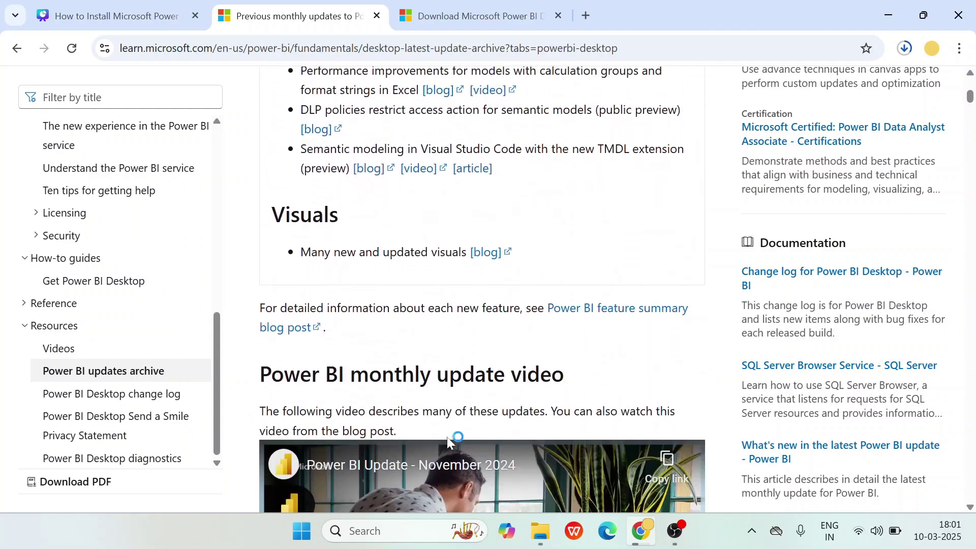
scroll(449, 443, "down", 20)
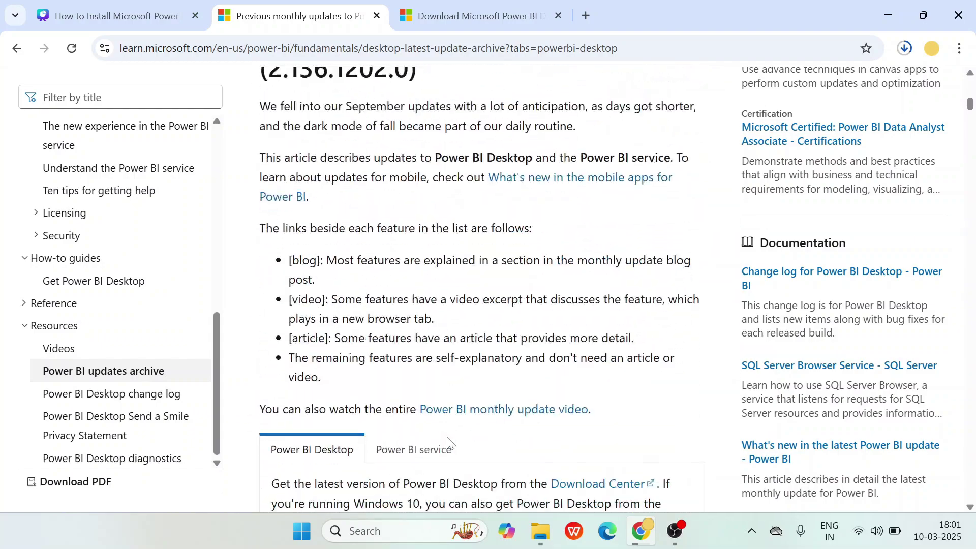
scroll(447, 444, "down", 20)
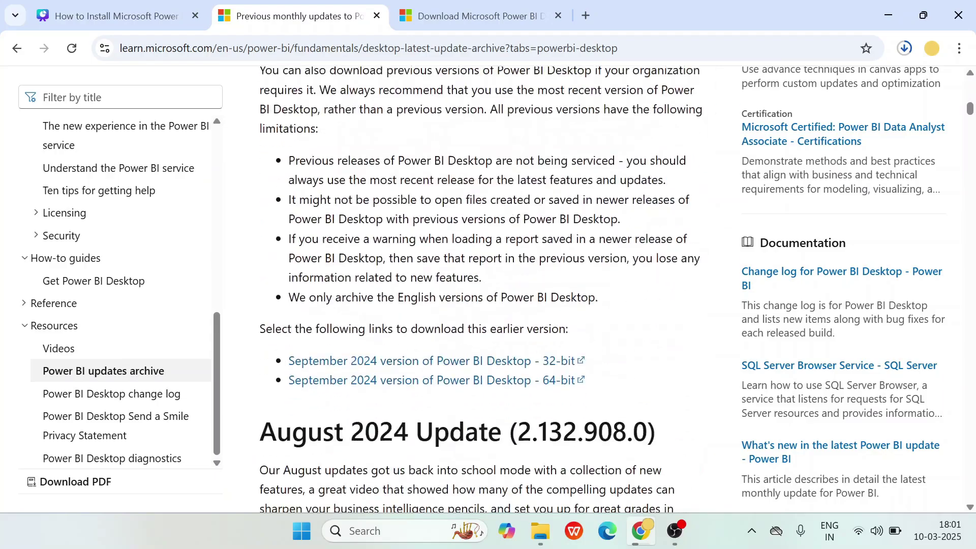
scroll(450, 442, "down", 15)
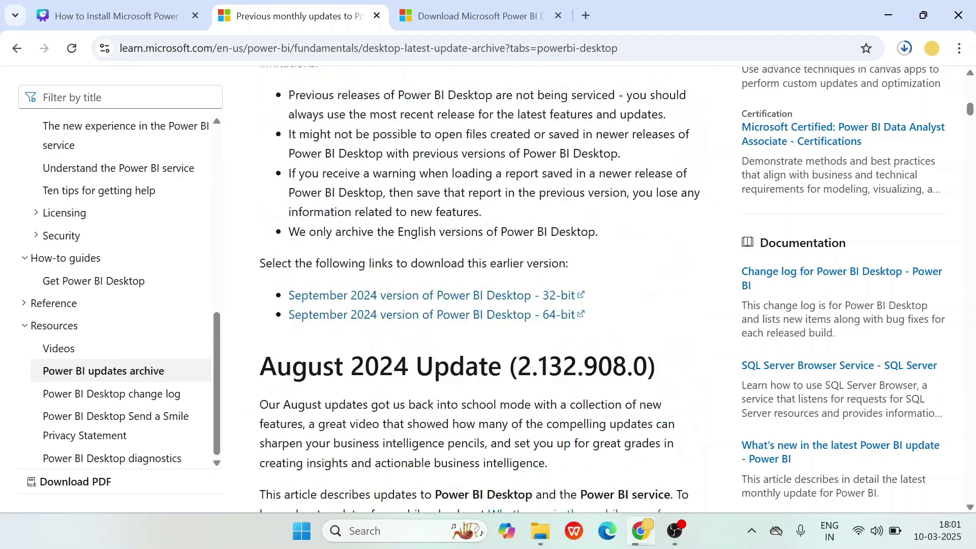
Step: Continue past the August 2024 Update down to the March 2024 Update (2.127.1080.0) section
left_click_drag(258, 189, 613, 220)
left_click(614, 232)
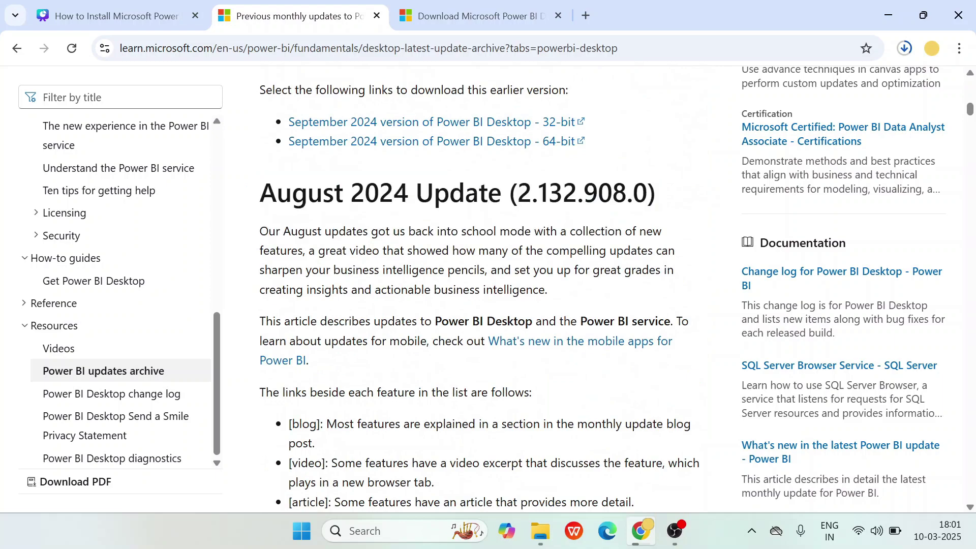
scroll(398, 270, "down", 10)
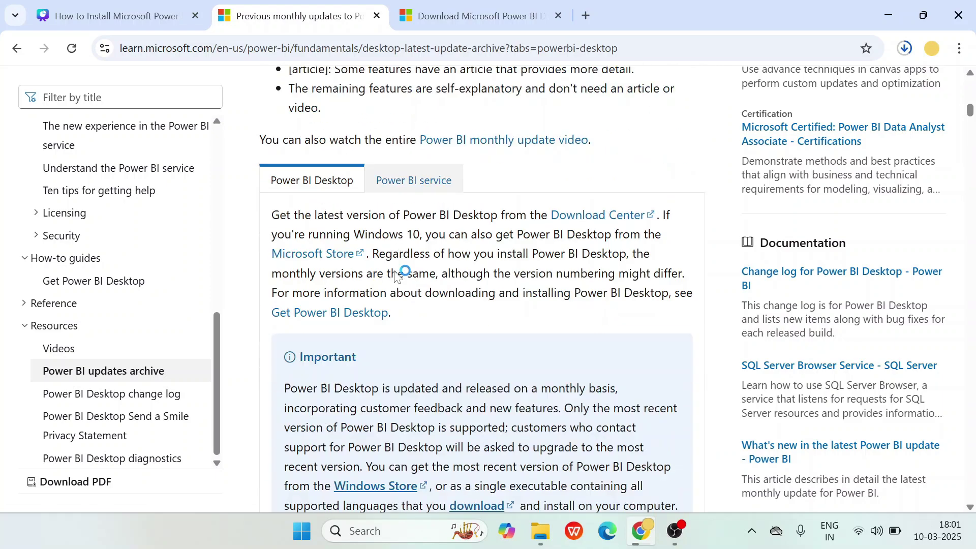
scroll(399, 270, "down", 12)
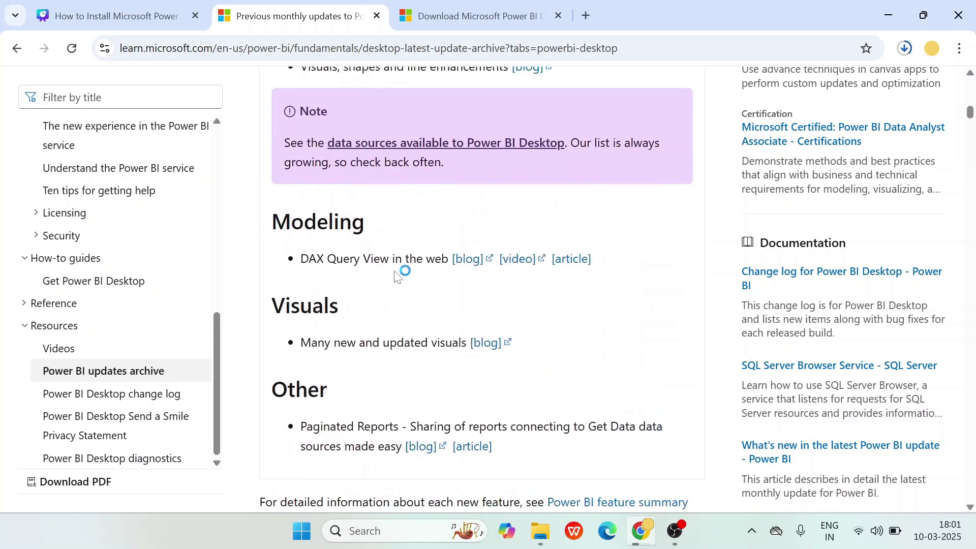
scroll(305, 347, "up", 1)
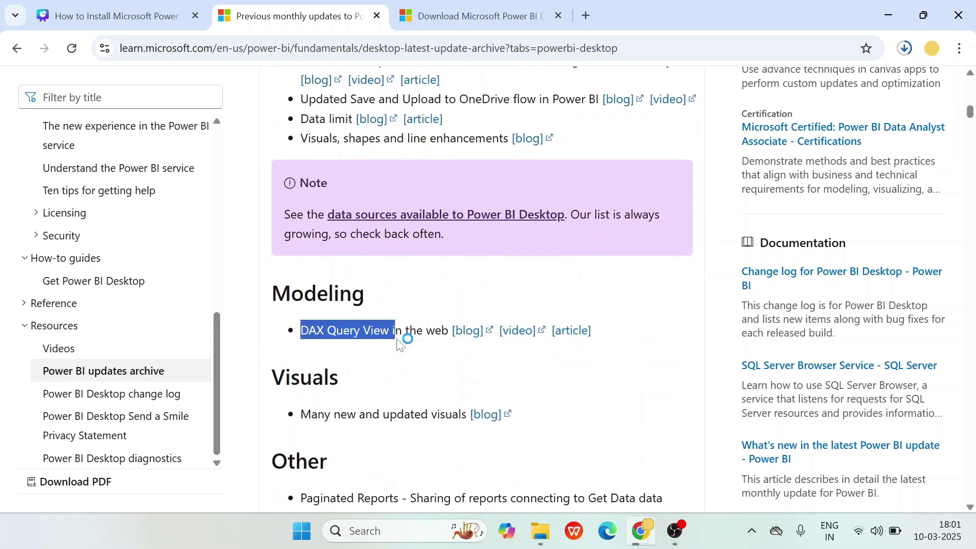
left_click_drag(372, 414, 411, 414)
scroll(418, 419, "down", 11)
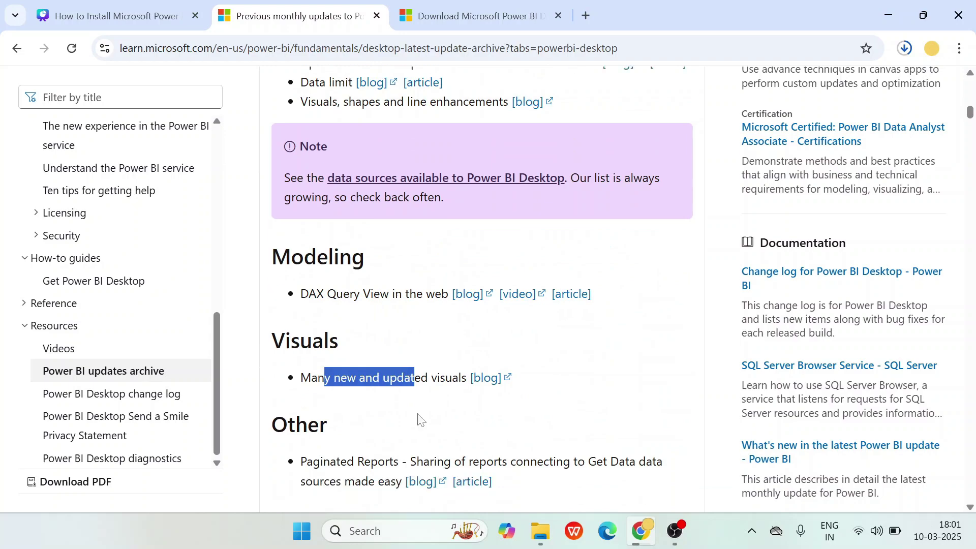
scroll(417, 419, "down", 10)
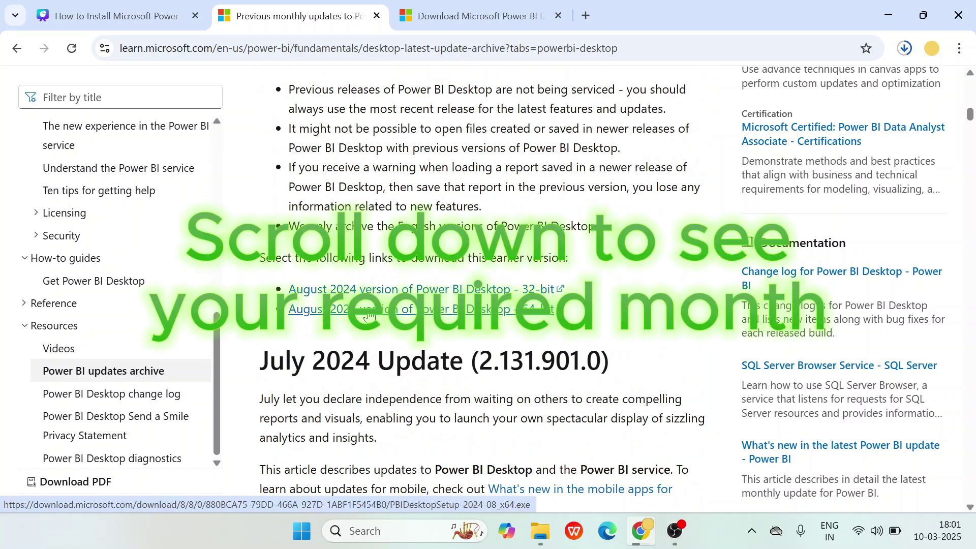
scroll(389, 343, "down", 10)
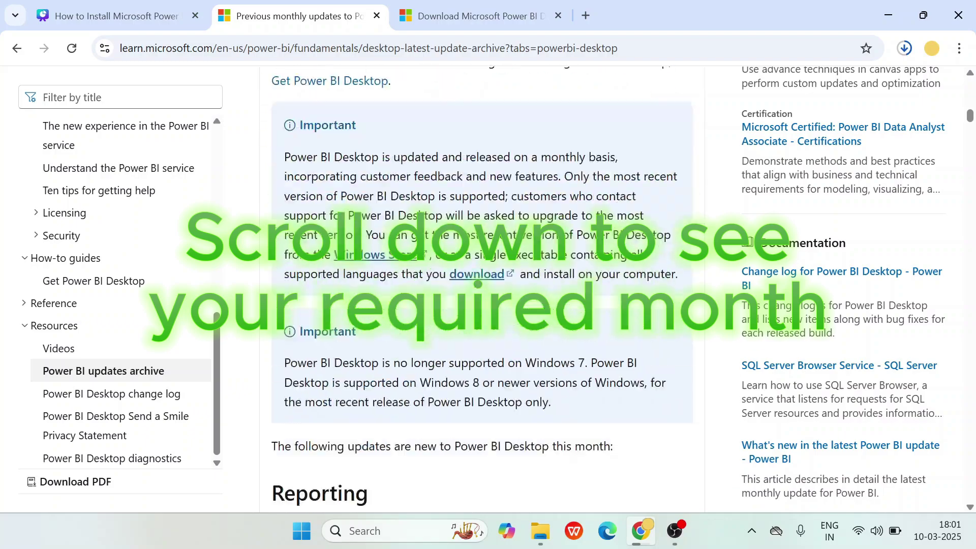
scroll(415, 392, "up", 5)
scroll(416, 391, "down", 5)
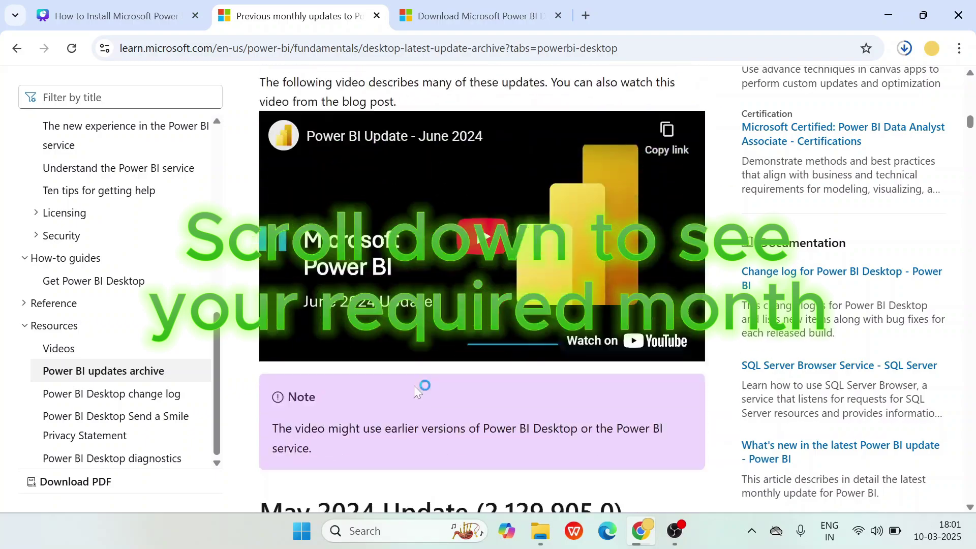
scroll(419, 386, "up", 10)
scroll(419, 387, "down", 4)
scroll(482, 290, "down", 20)
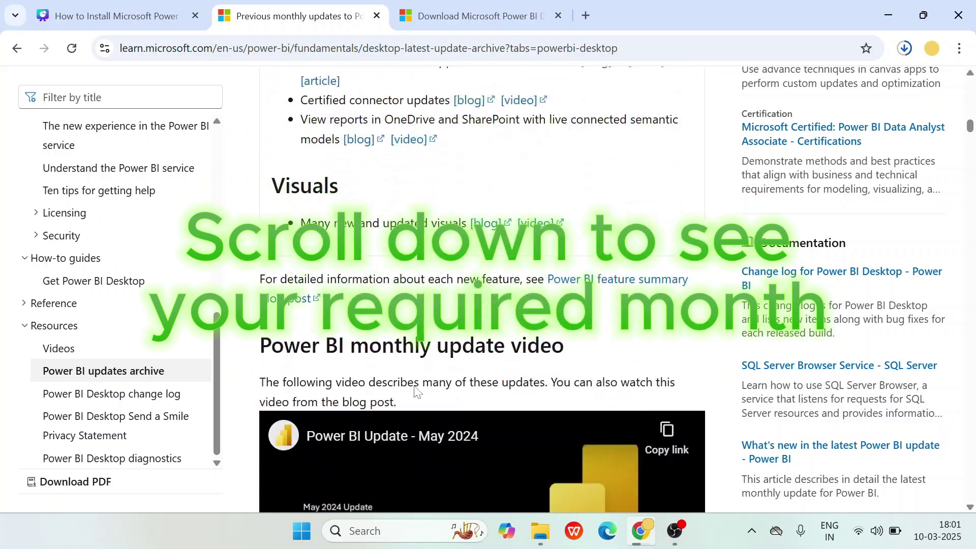
scroll(416, 392, "up", 5)
scroll(415, 391, "down", 6)
scroll(416, 392, "down", 12)
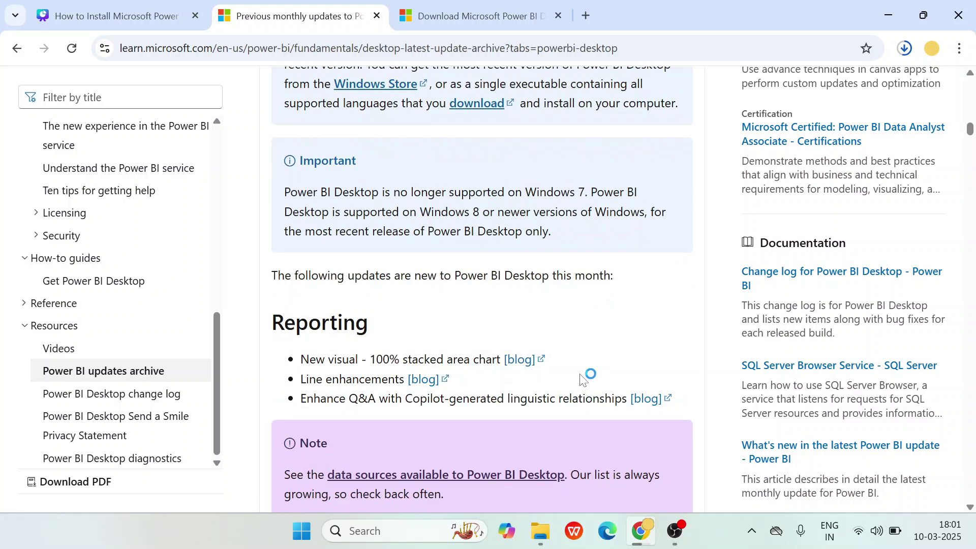
scroll(582, 380, "down", 5)
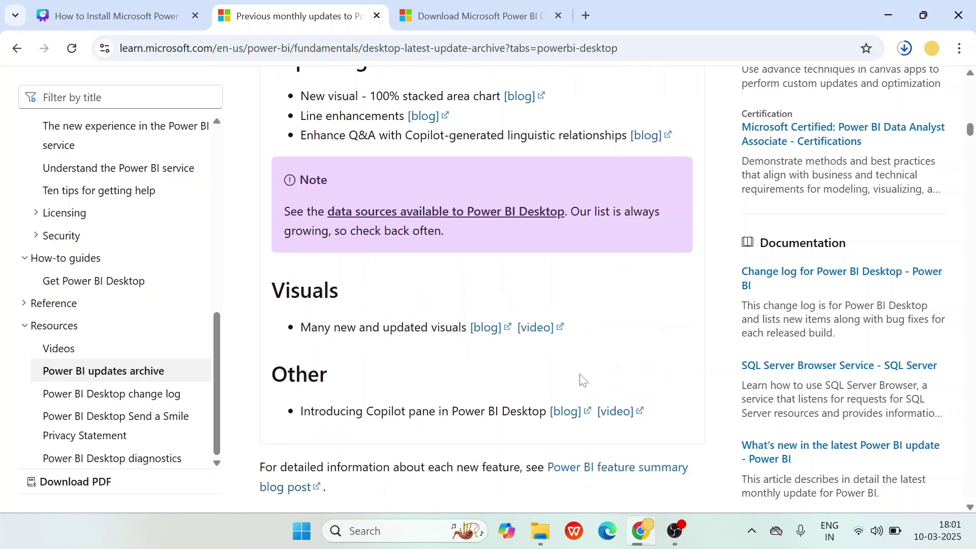
scroll(582, 380, "down", 4)
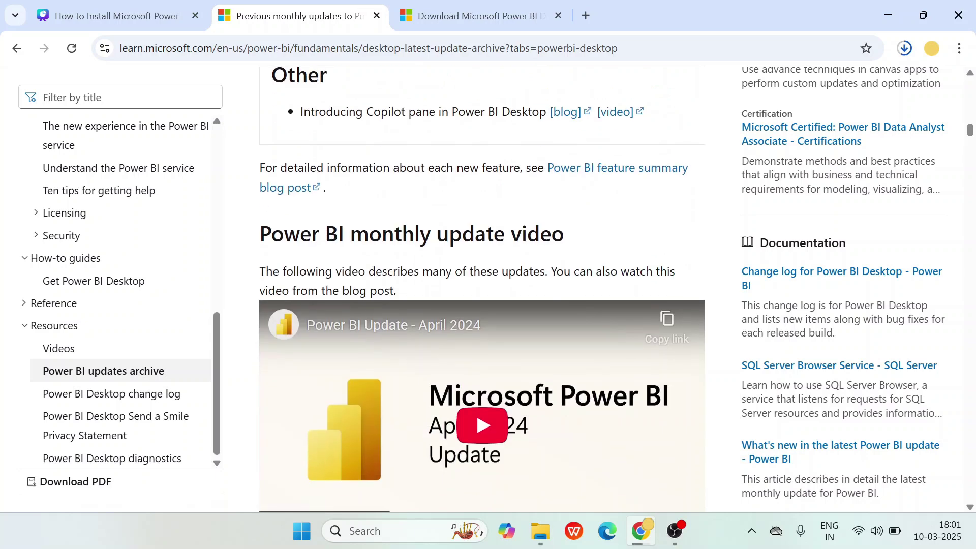
scroll(462, 244, "up", 9)
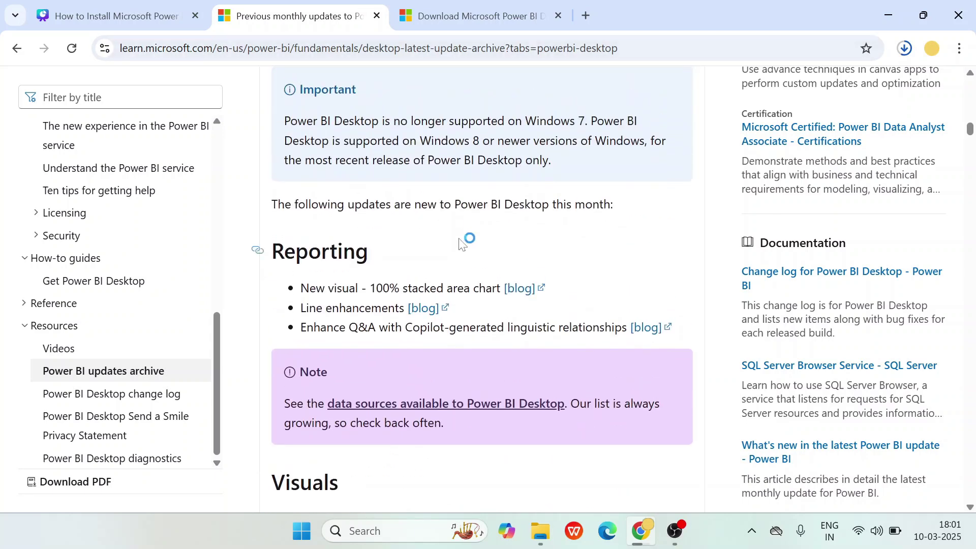
scroll(462, 245, "down", 16)
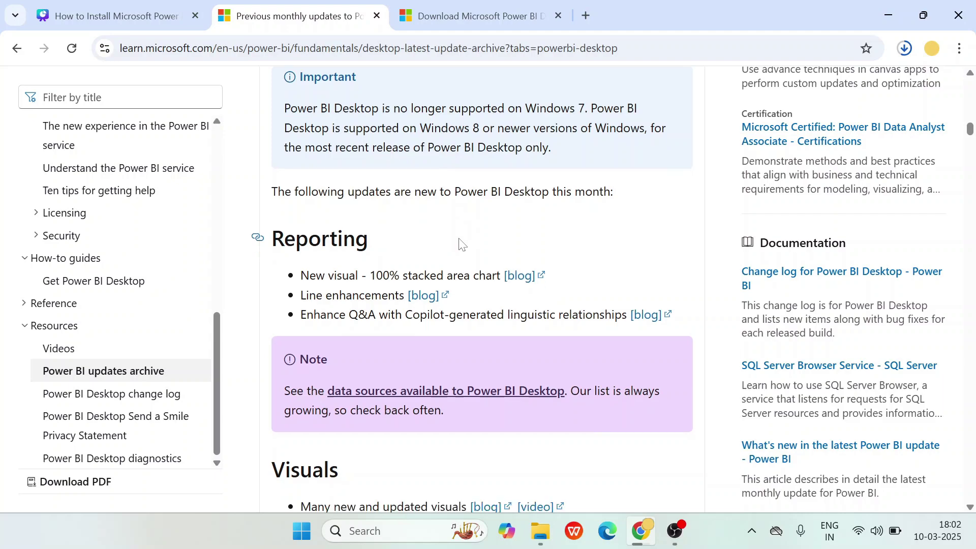
scroll(461, 244, "down", 3)
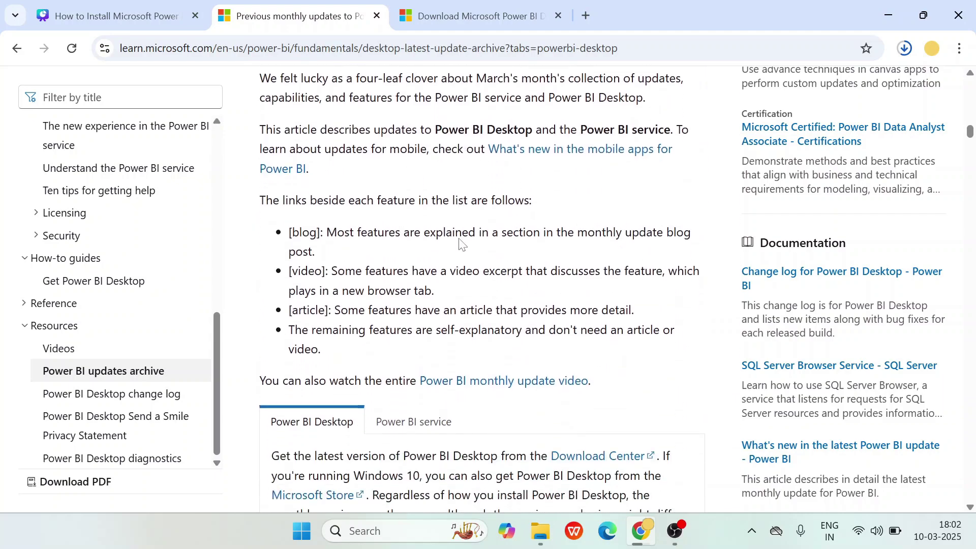
scroll(460, 244, "up", 5)
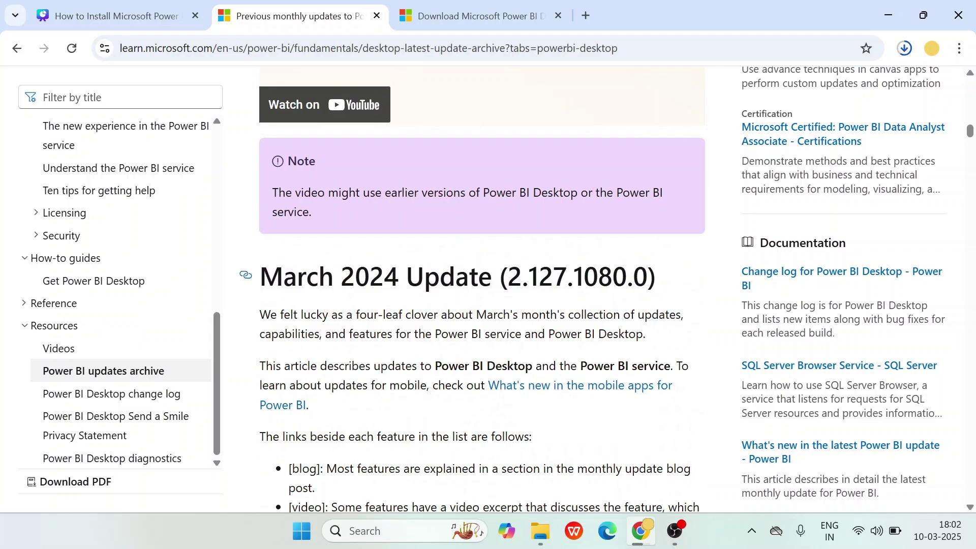
left_click_drag(384, 277, 398, 277)
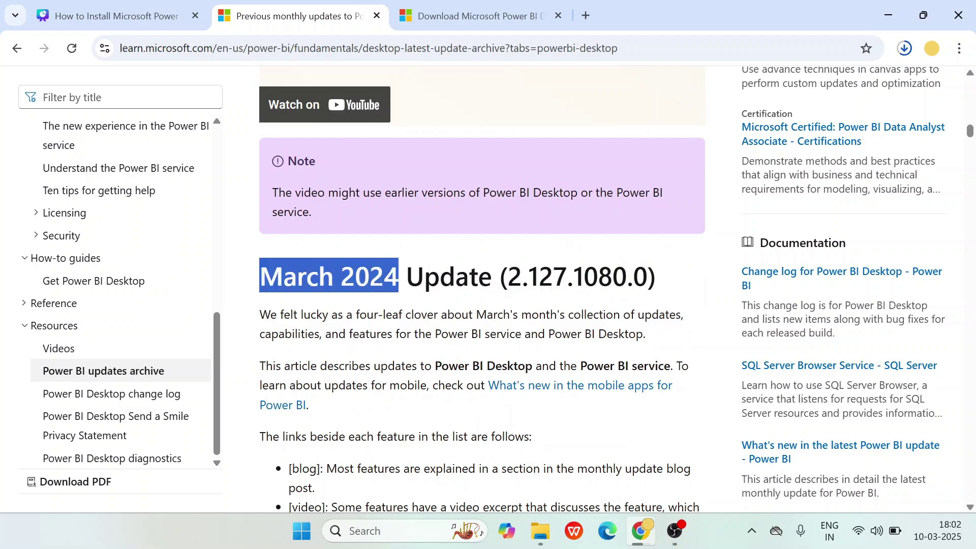
scroll(482, 289, "down", 20)
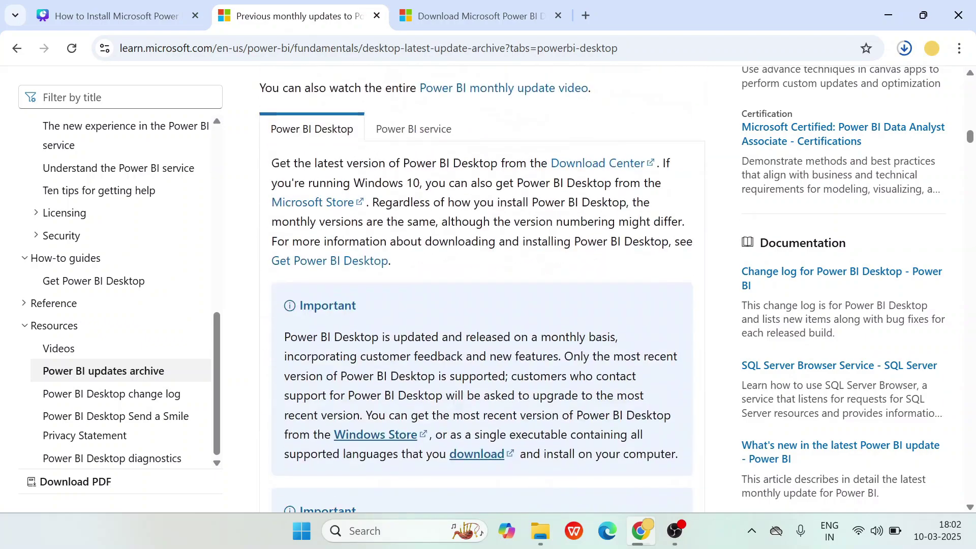
scroll(300, 218, "up", 6)
scroll(299, 218, "down", 1)
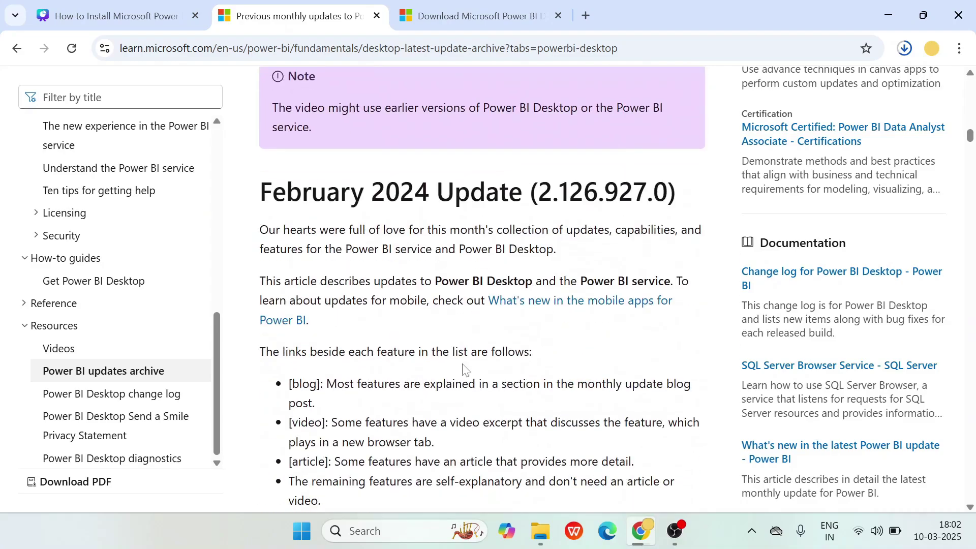
scroll(463, 365, "down", 20)
scroll(463, 365, "up", 5)
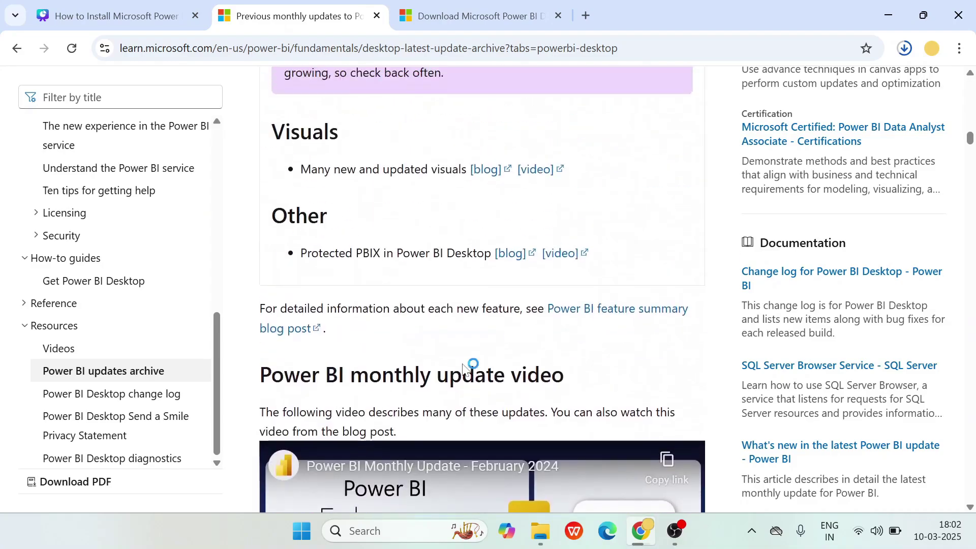
scroll(463, 365, "down", 3)
scroll(463, 365, "down", 15)
scroll(463, 365, "up", 20)
scroll(463, 365, "down", 18)
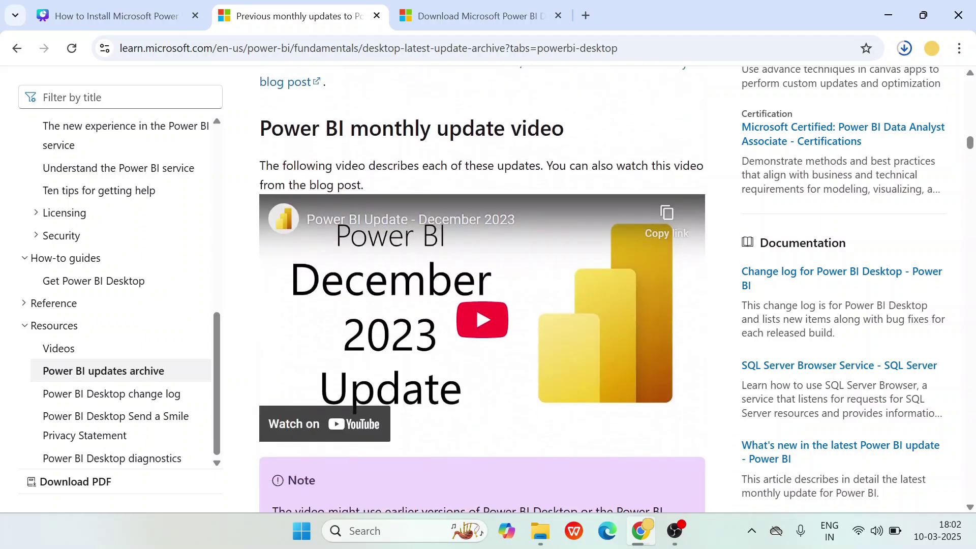
scroll(465, 370, "down", 20)
scroll(465, 370, "down", 15)
scroll(465, 370, "up", 6)
scroll(465, 367, "up", 15)
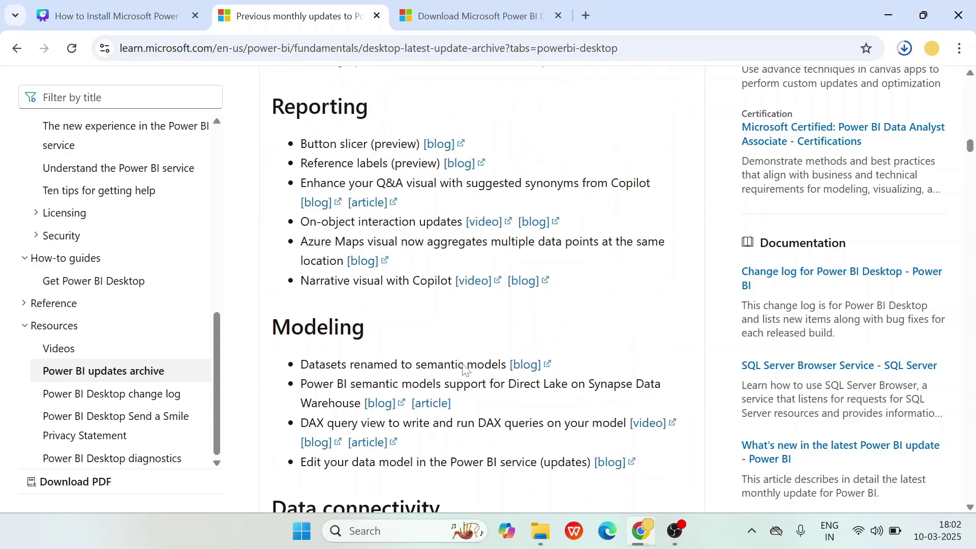
scroll(465, 370, "up", 1)
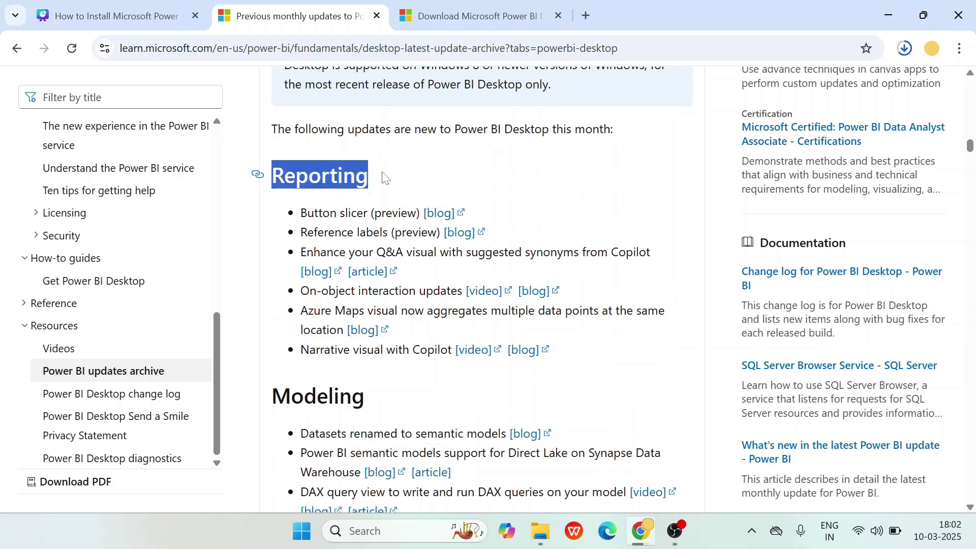
left_click_drag(298, 210, 570, 354)
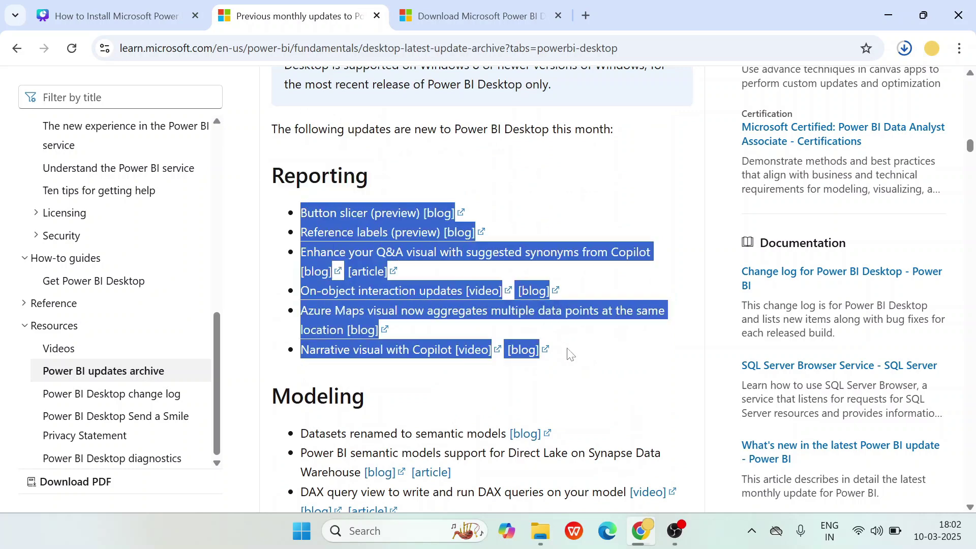
scroll(574, 357, "down", 3)
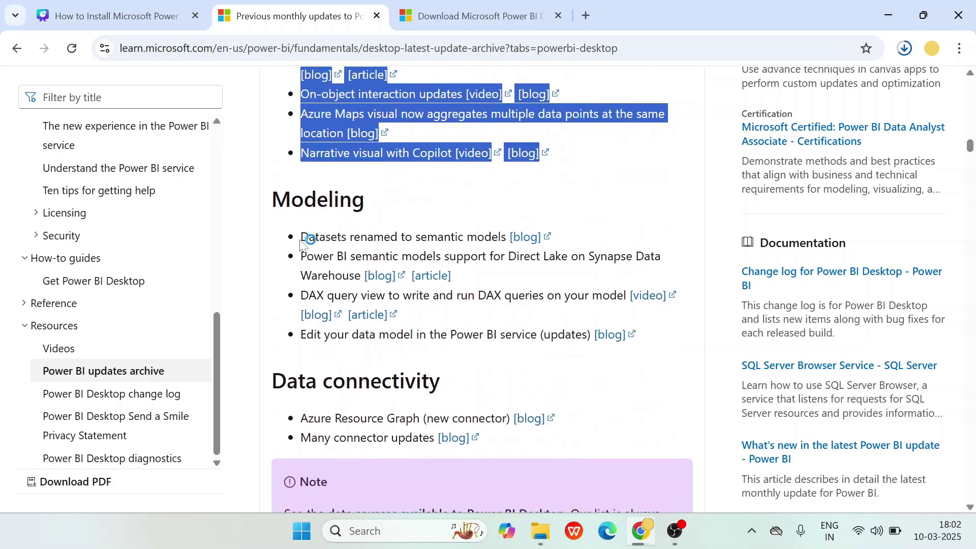
left_click_drag(299, 236, 621, 363)
scroll(616, 363, "down", 7)
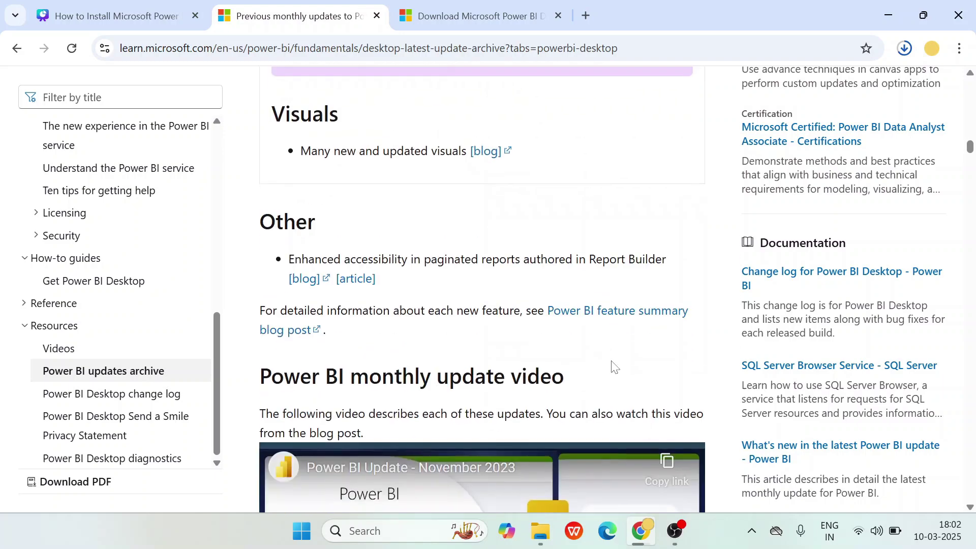
scroll(463, 297, "up", 4)
scroll(464, 296, "down", 10)
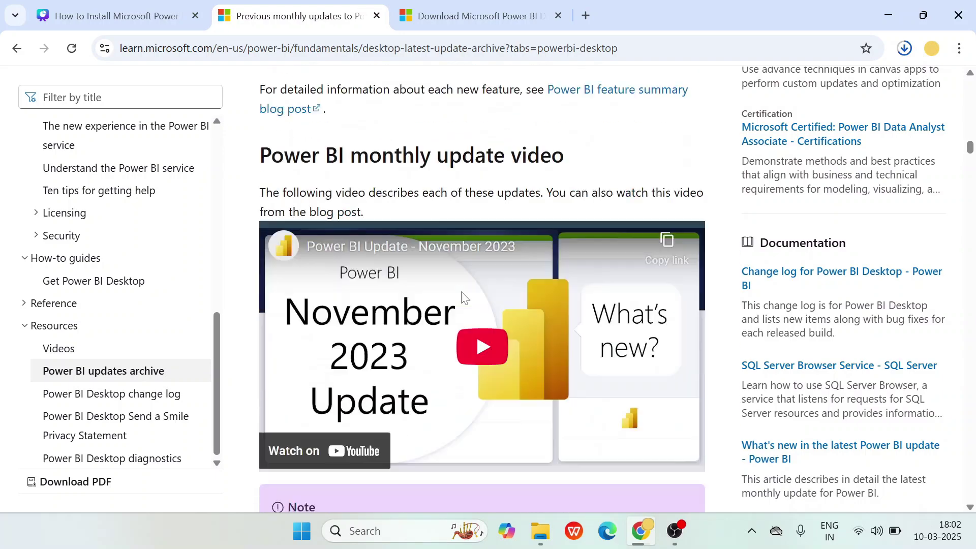
scroll(464, 296, "down", 4)
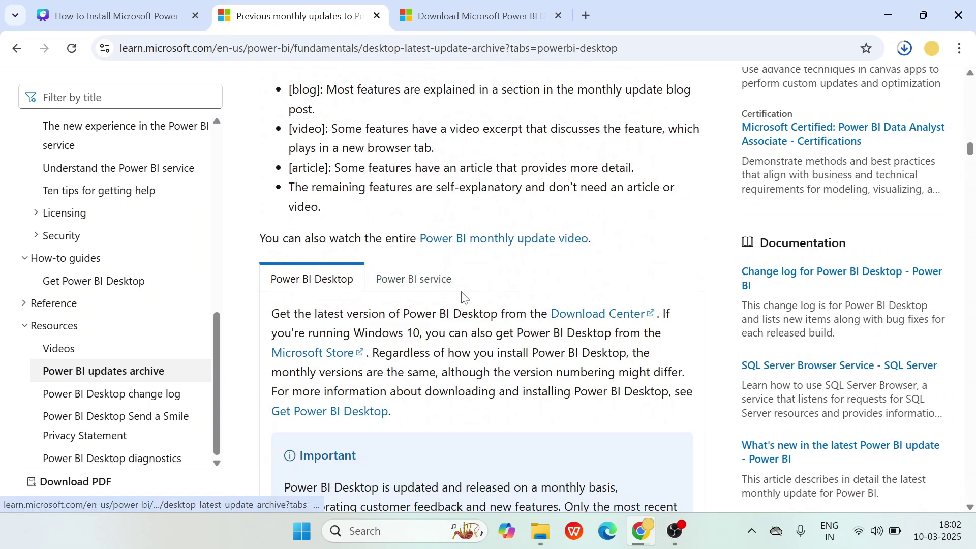
scroll(462, 299, "down", 4)
scroll(472, 173, "down", 3)
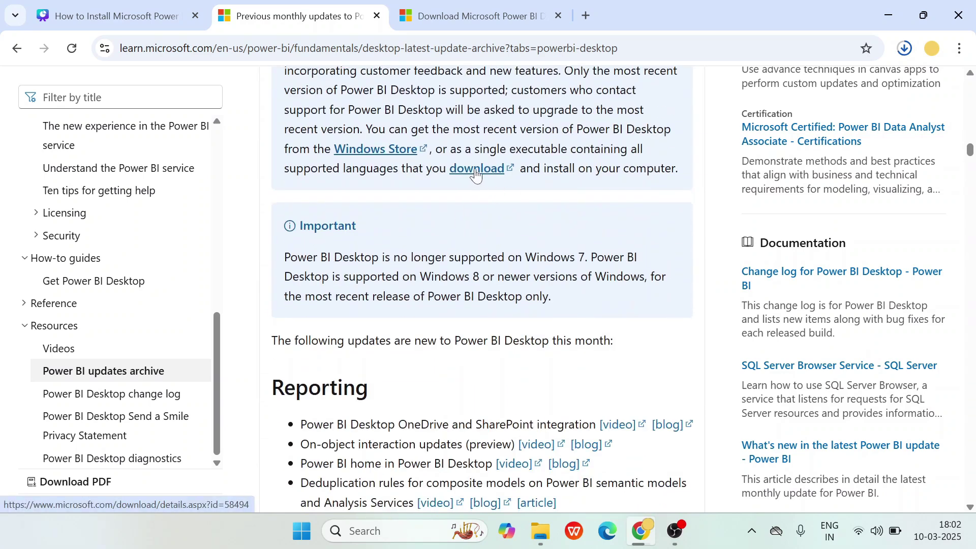
scroll(454, 321, "up", 3)
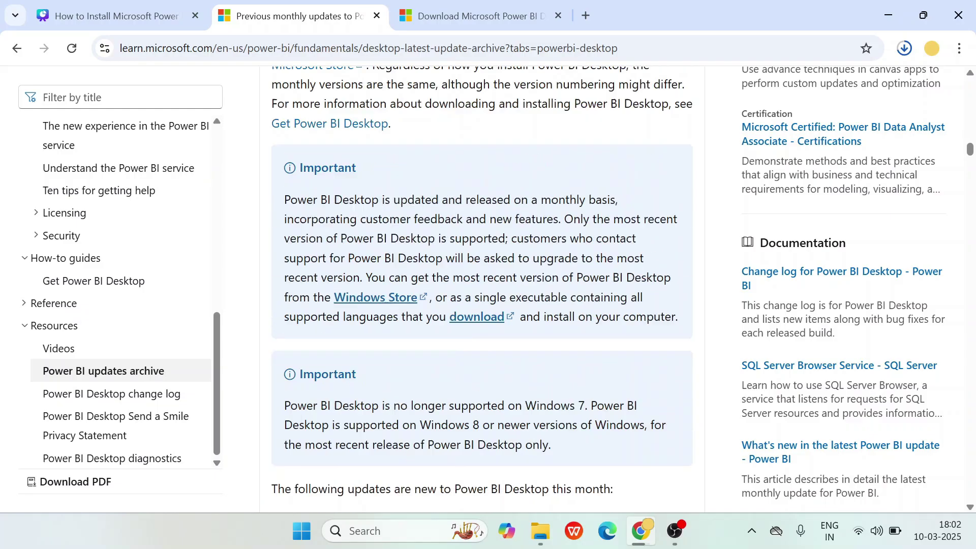
scroll(454, 321, "down", 10)
scroll(454, 322, "up", 3)
scroll(452, 317, "up", 20)
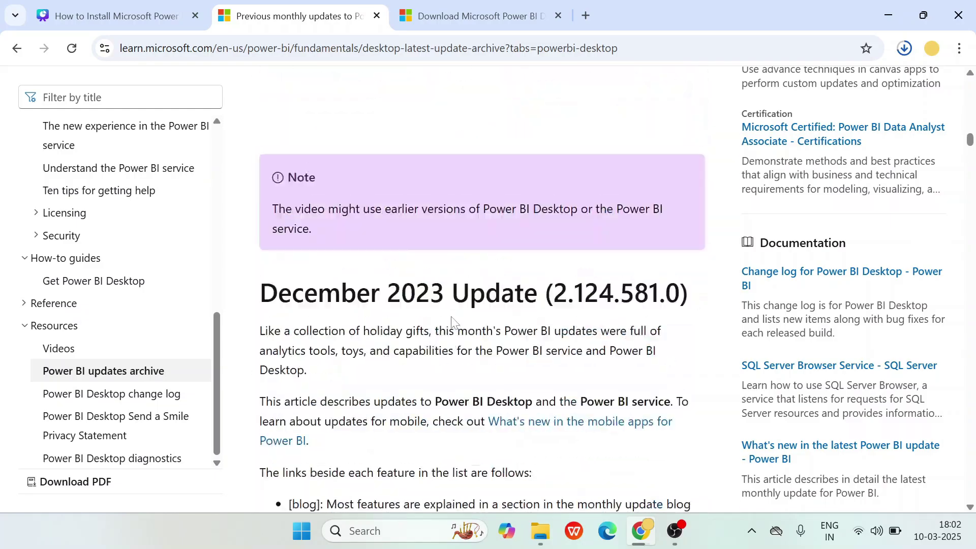
scroll(470, 313, "down", 3)
scroll(470, 313, "up", 2)
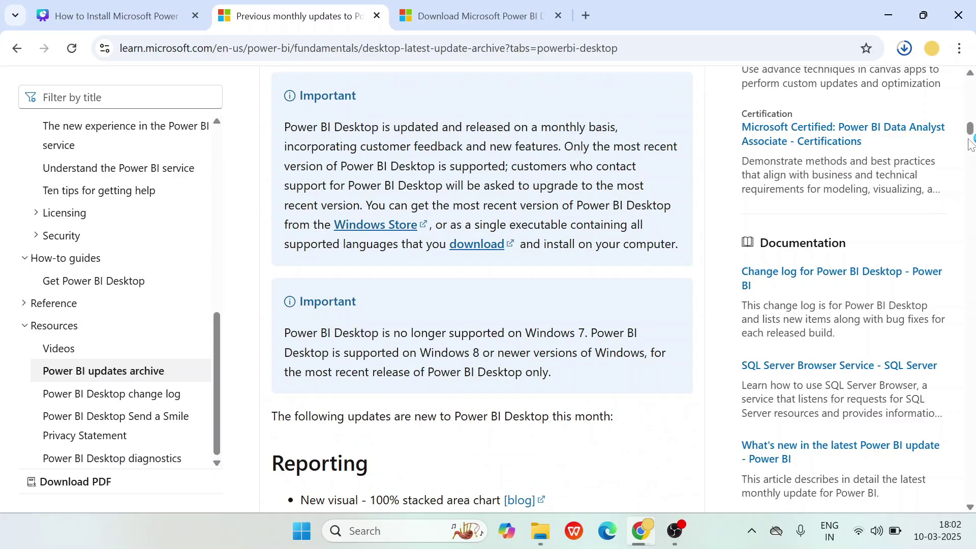
left_click_drag(969, 136, 971, 78)
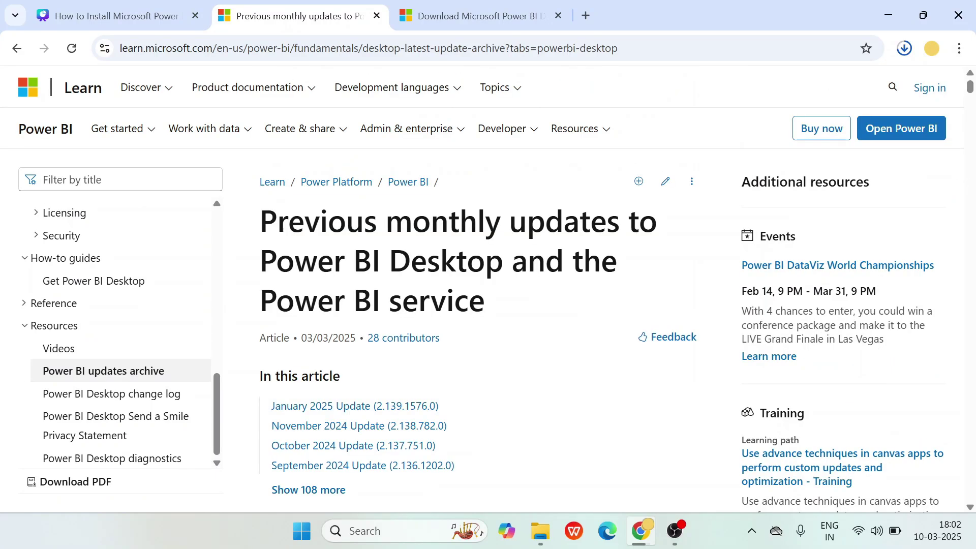
scroll(447, 277, "down", 2)
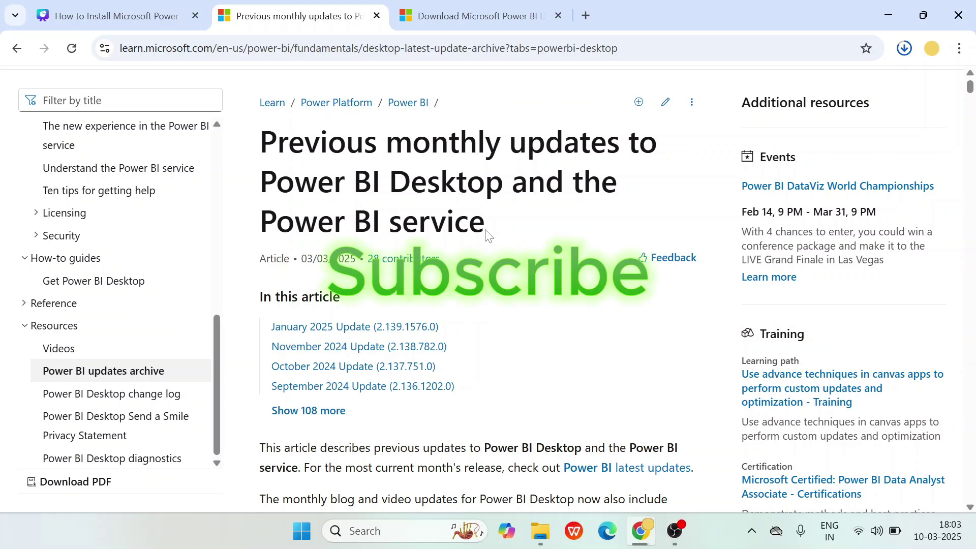
scroll(510, 381, "down", 4)
scroll(511, 382, "up", 5)
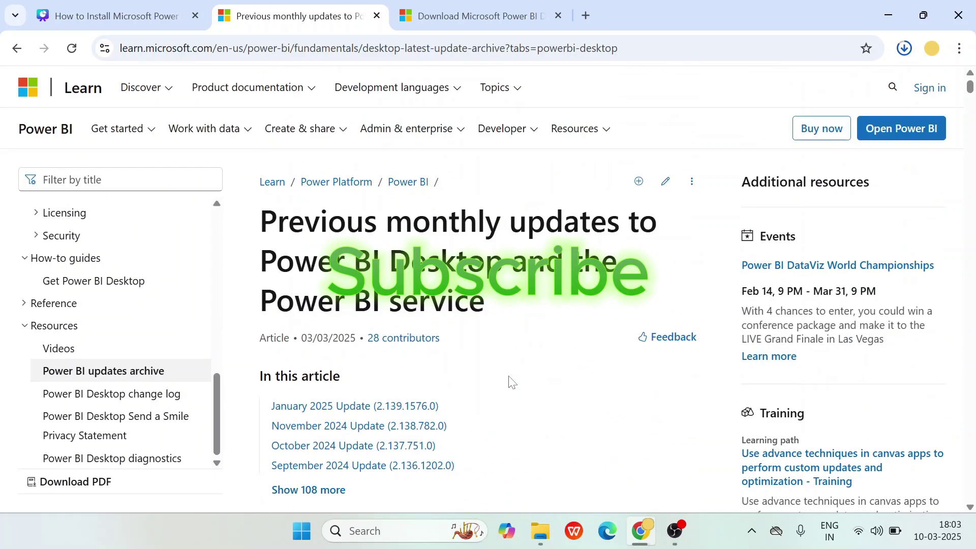
Step: Check the PBIDesktopSetup_x64 download's progress and glance back over the download and archive pages
left_click(905, 49)
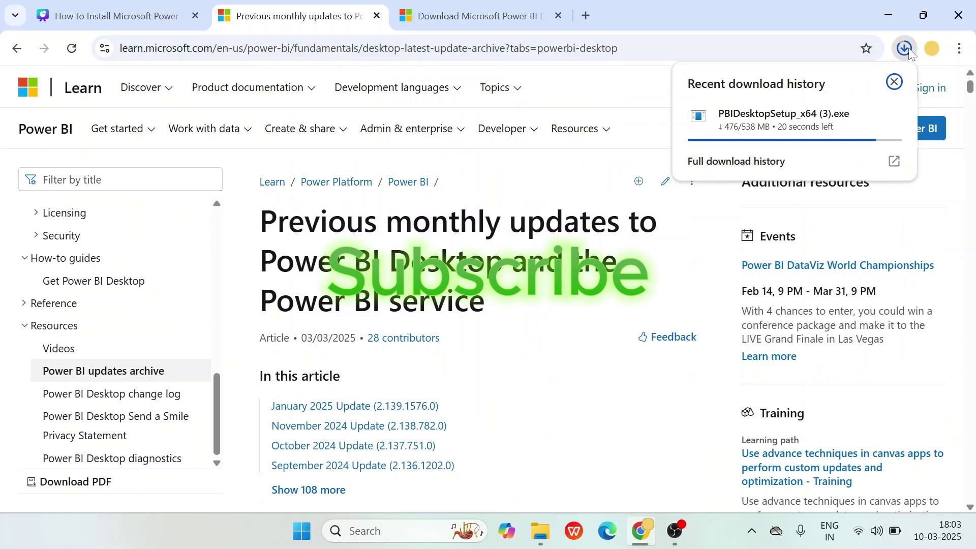
left_click(896, 54)
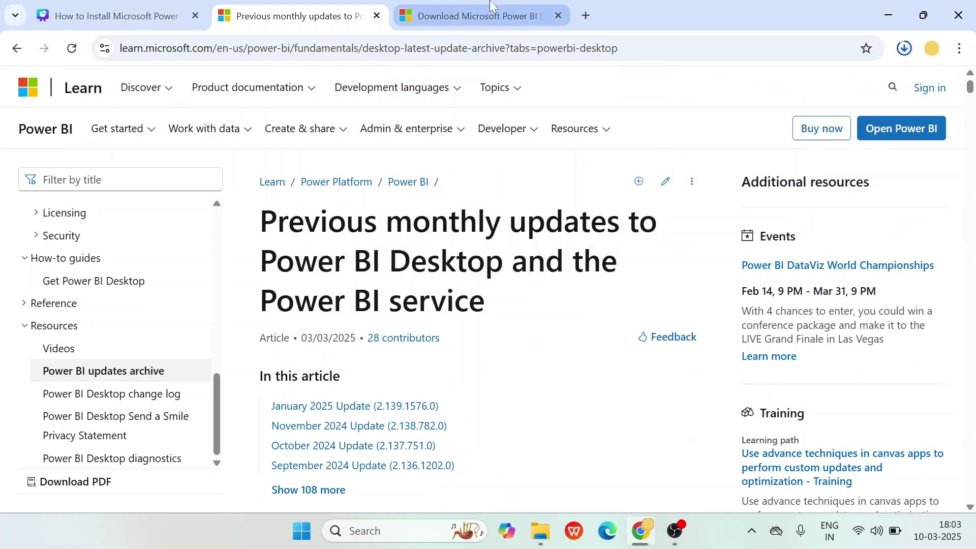
left_click(478, 16)
scroll(384, 327, "up", 10)
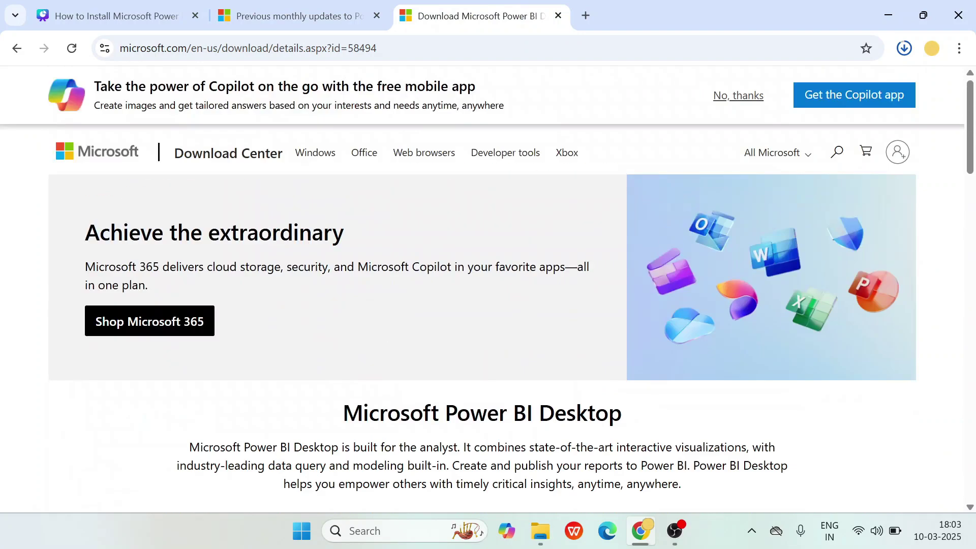
left_click_drag(364, 413, 642, 405)
scroll(643, 405, "down", 6)
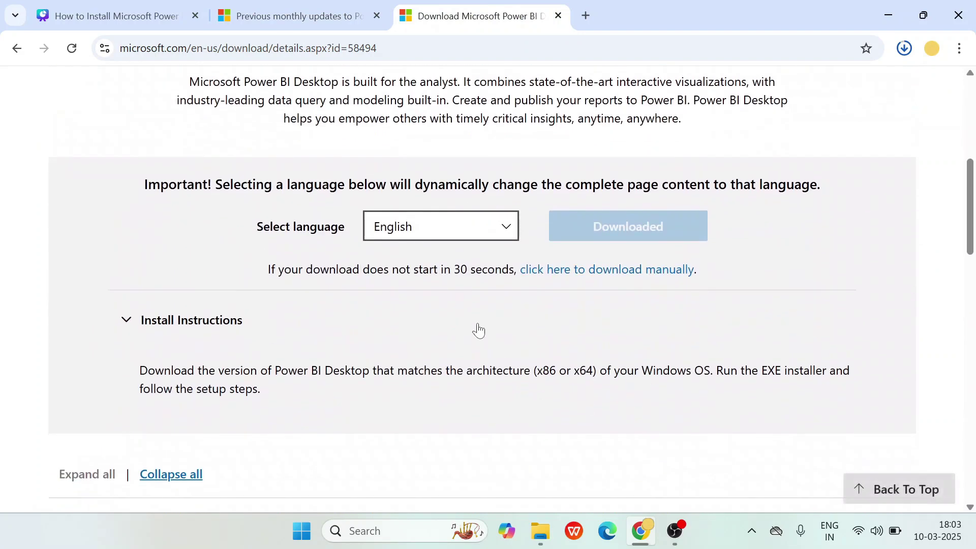
left_click(350, 13)
Step: Present the Canva deck's 'Power BI Desktop' agenda slide full screen, then exit presentation
left_click(148, 15)
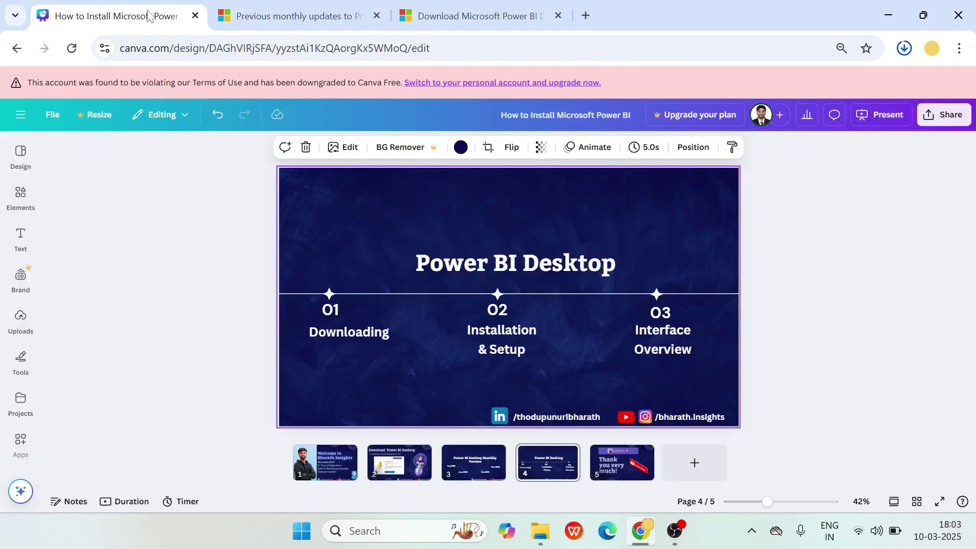
left_click(939, 501)
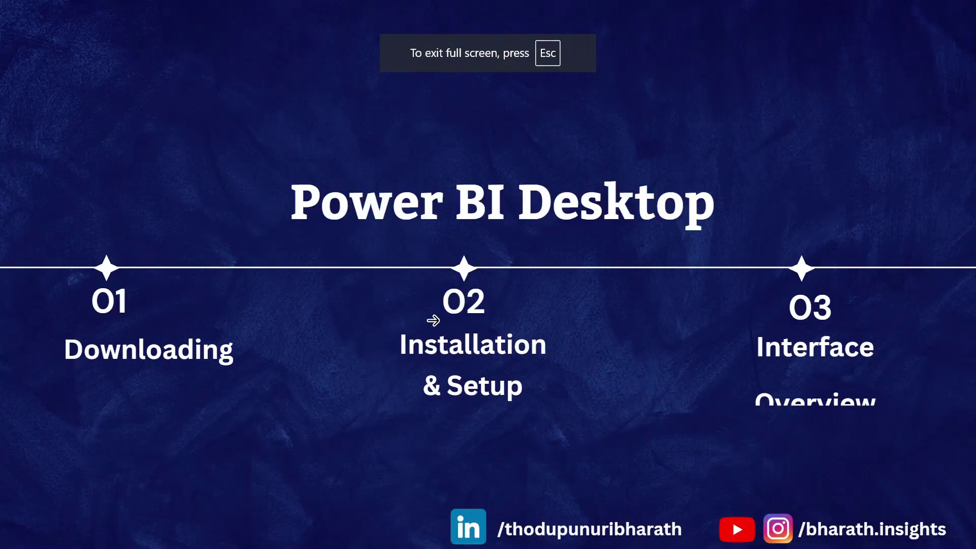
key("Escape")
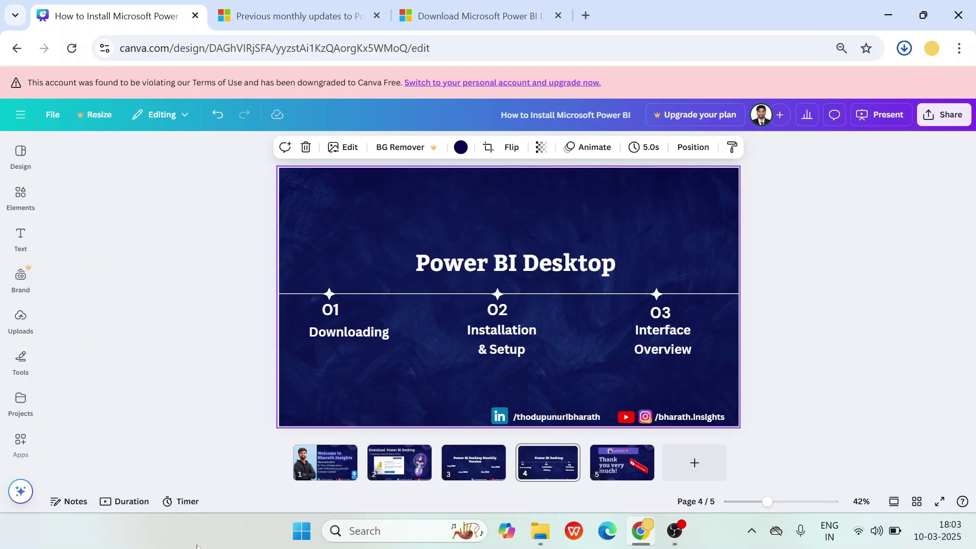
left_click(382, 529)
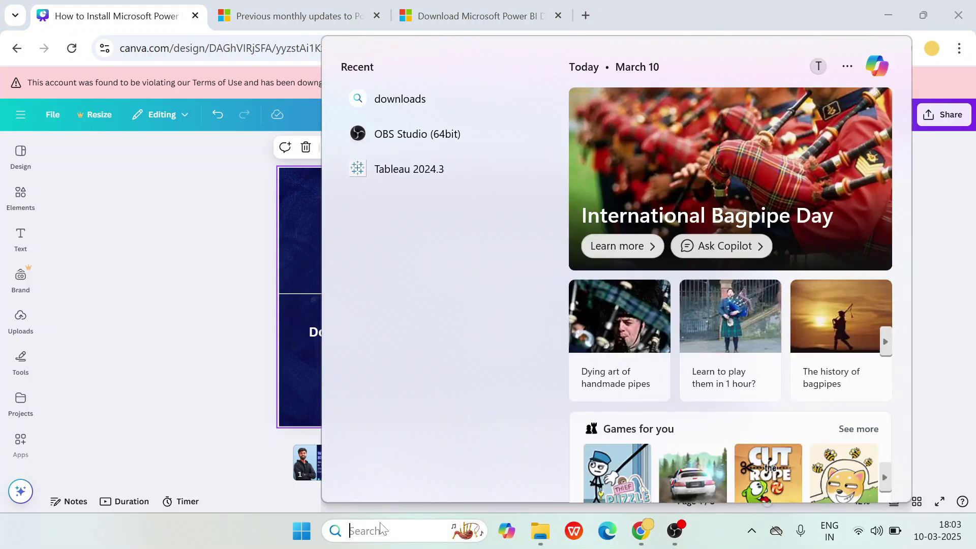
type("power")
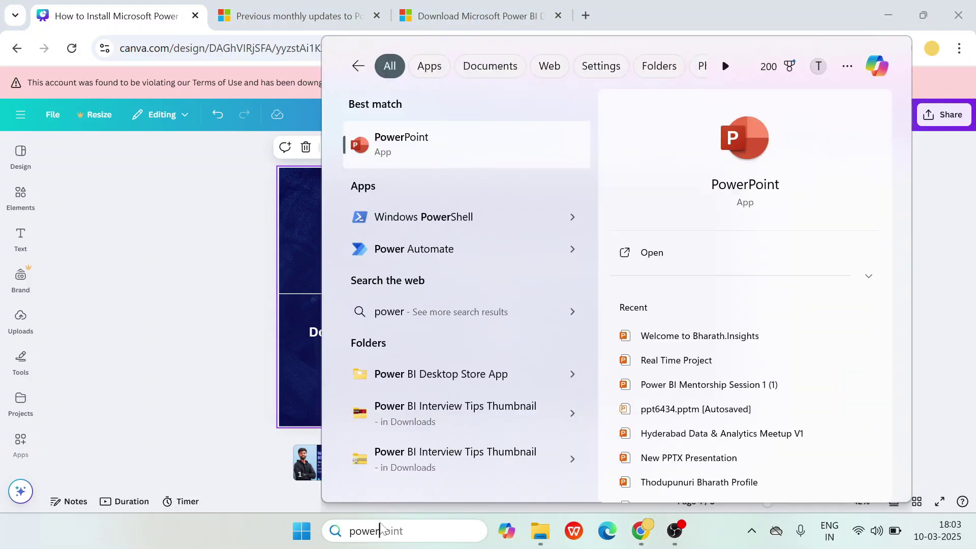
type("bi")
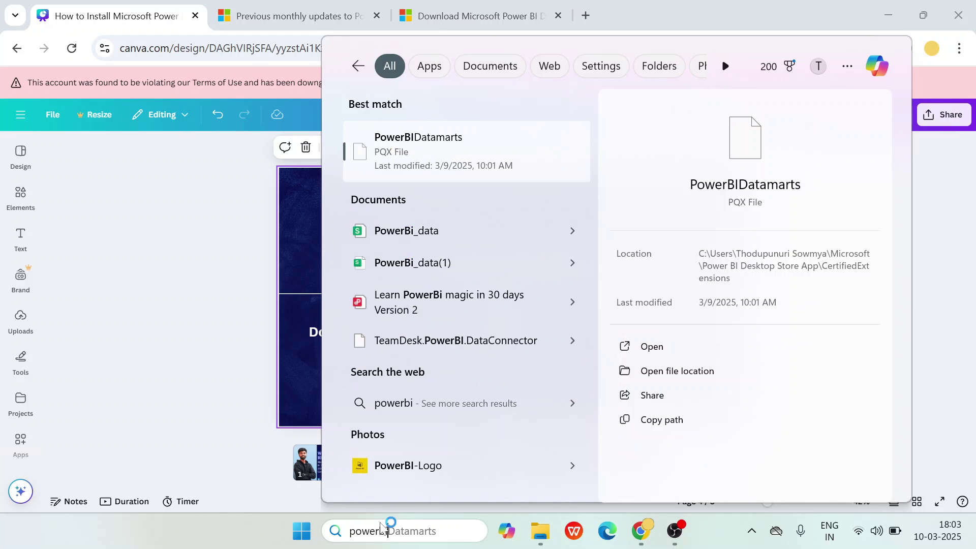
key("BackSpace")
key("BackSpace")
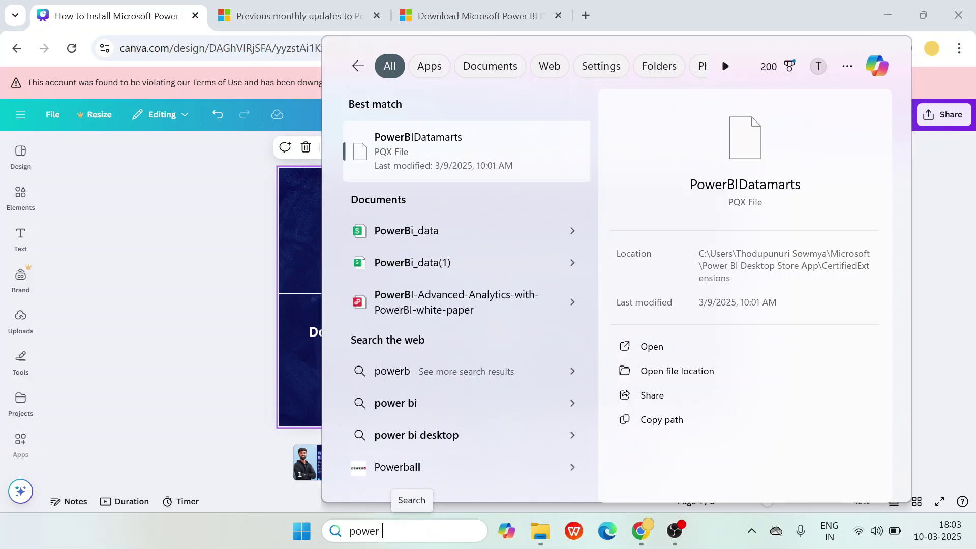
type("bi desk")
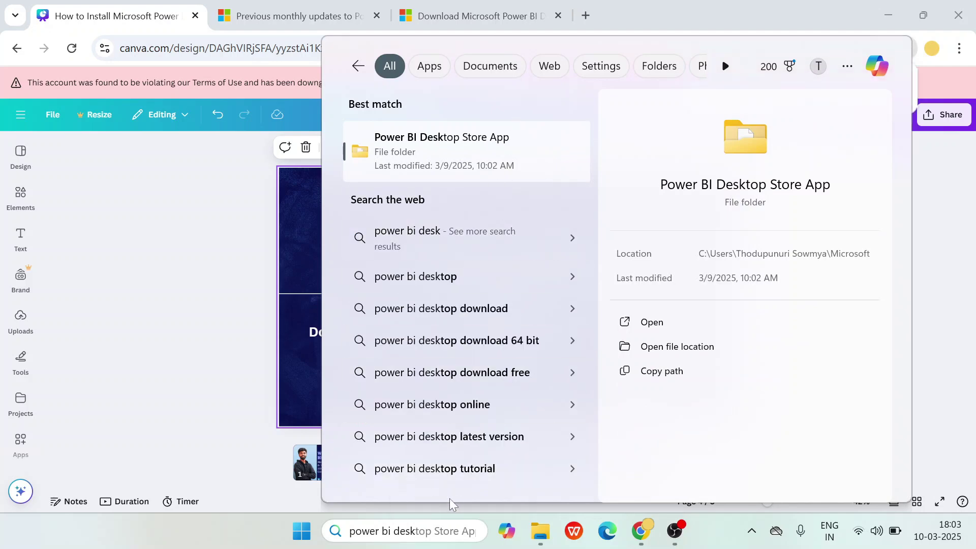
key("BackSpace")
key("BackSpace")
key("BackSpace")
key("BackSpace")
key("BackSpace")
key("BackSpace")
key("BackSpace")
key("BackSpace")
key("BackSpace")
key("BackSpace")
key("BackSpace")
key("BackSpace")
key("BackSpace")
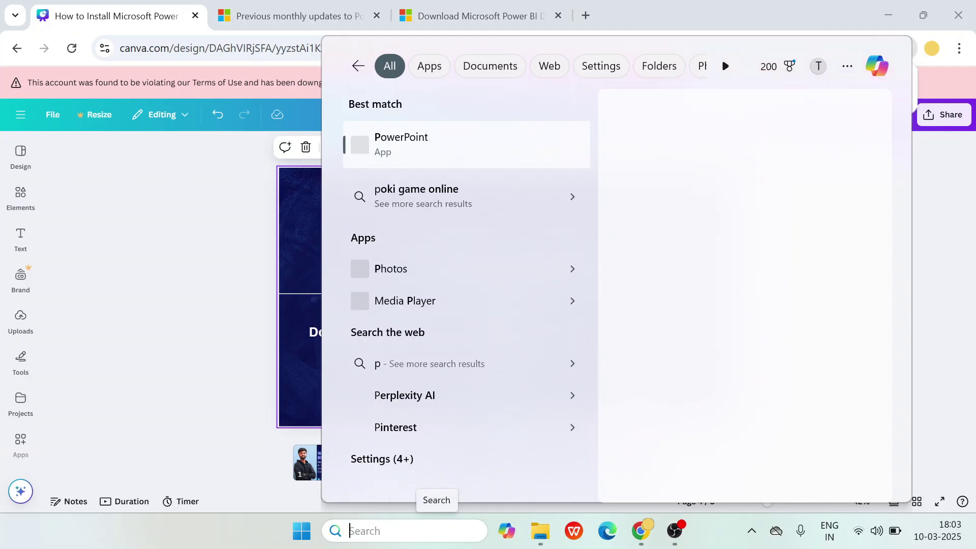
left_click(637, 539)
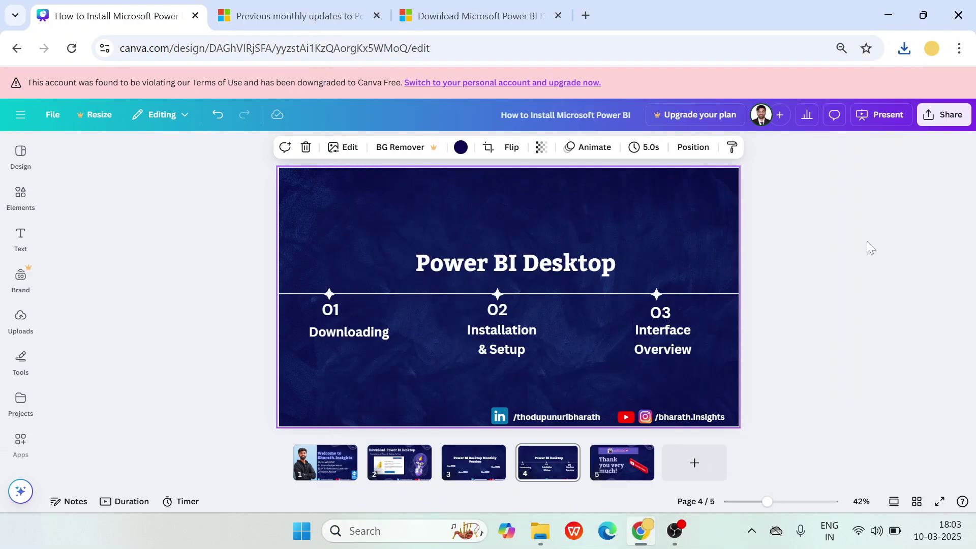
Step: Run PBIDesktopSetup_x64 (3).exe from Chrome's recent downloads to launch the setup wizard
left_click(905, 51)
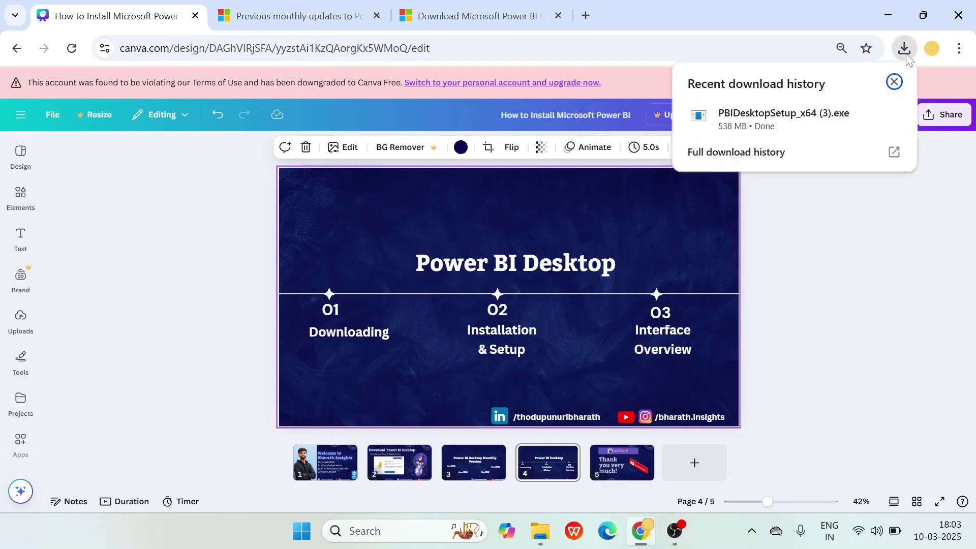
left_click(783, 122)
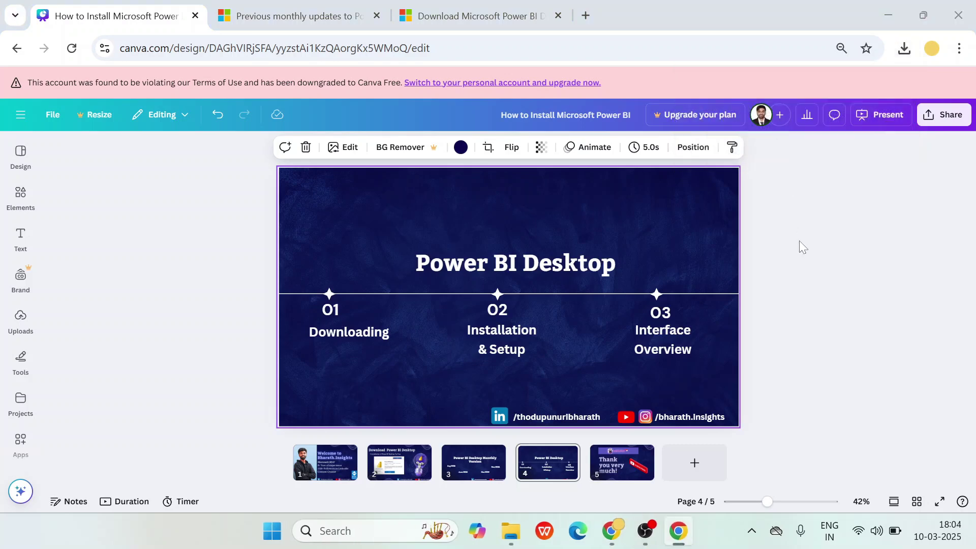
left_click(347, 8)
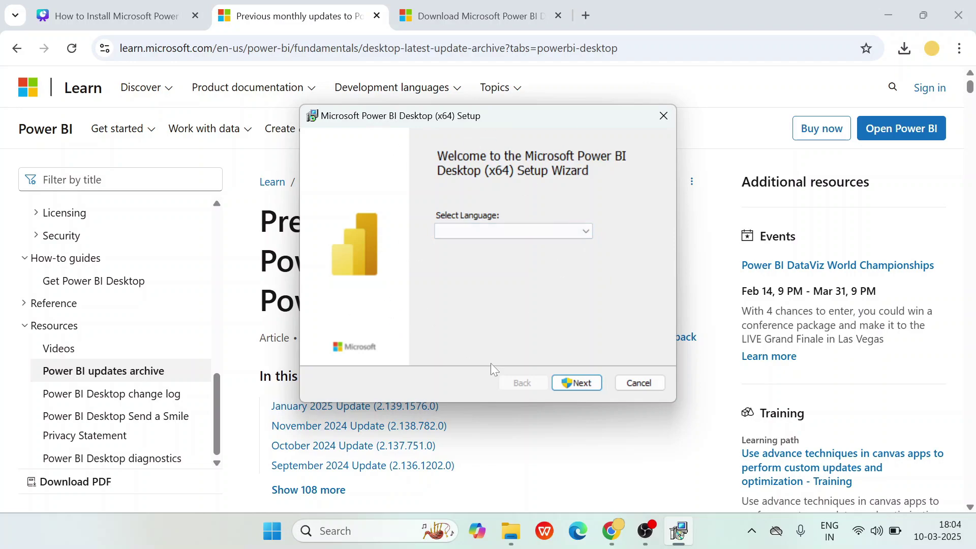
Step: Continue past the language page and approve the administrator permission prompt
left_click(581, 382)
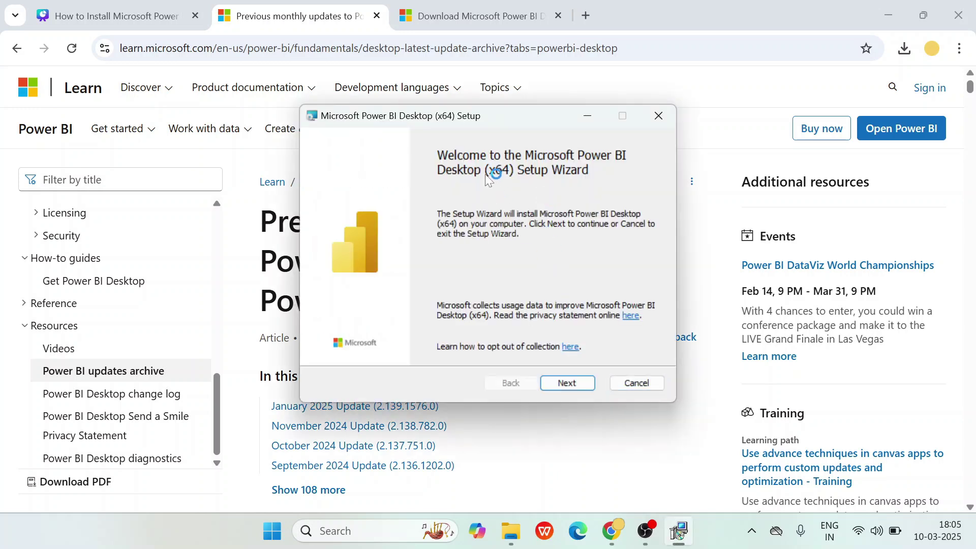
Step: Accept the licence terms, keep the default install folder, and install Power BI Desktop
left_click(564, 382)
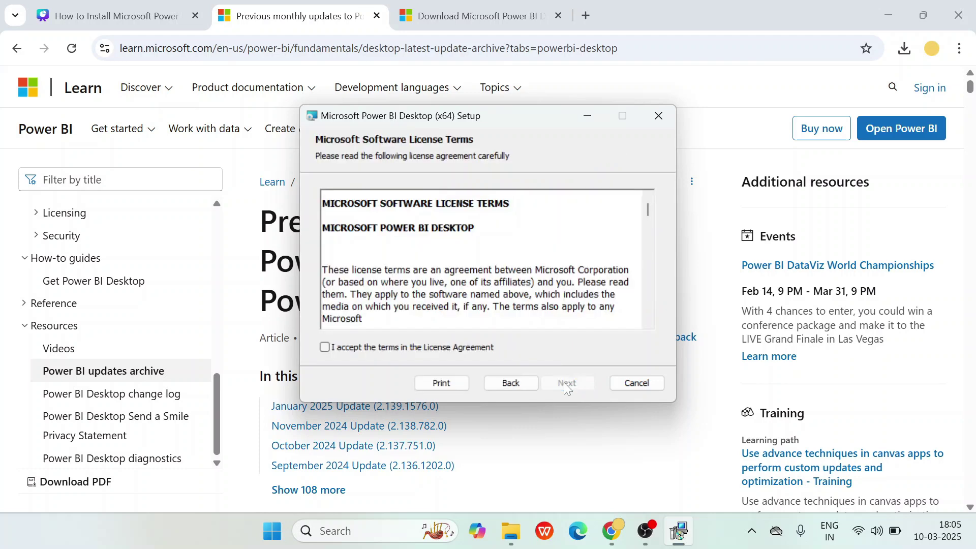
left_click(325, 347)
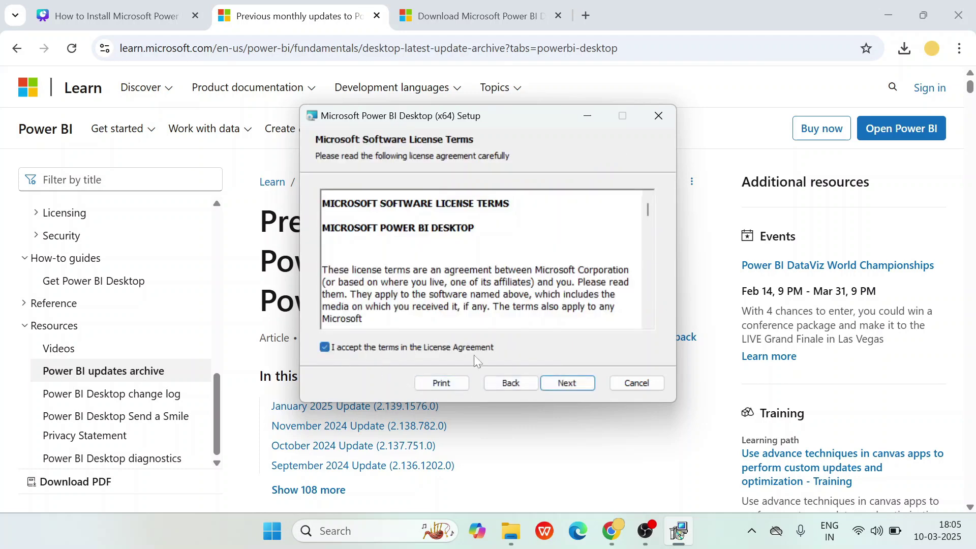
left_click(557, 385)
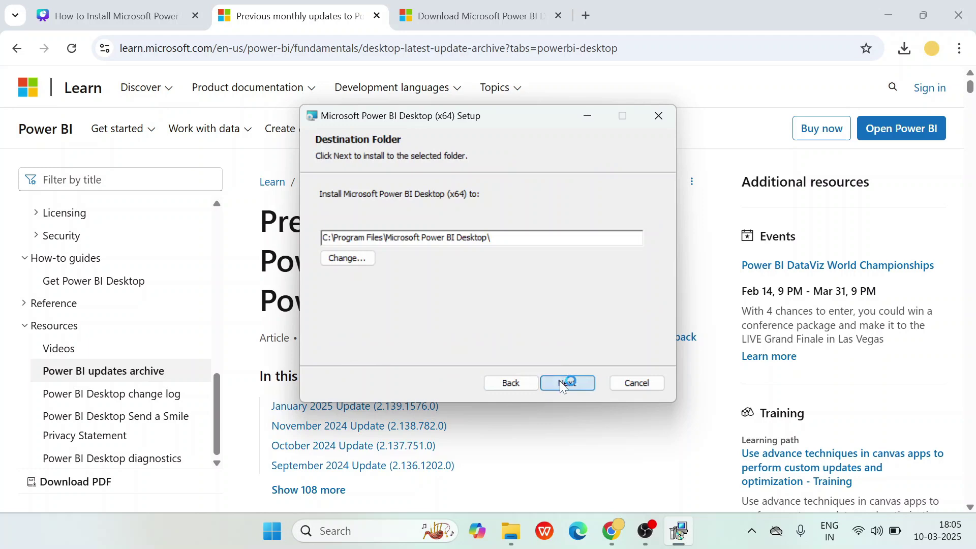
left_click(559, 382)
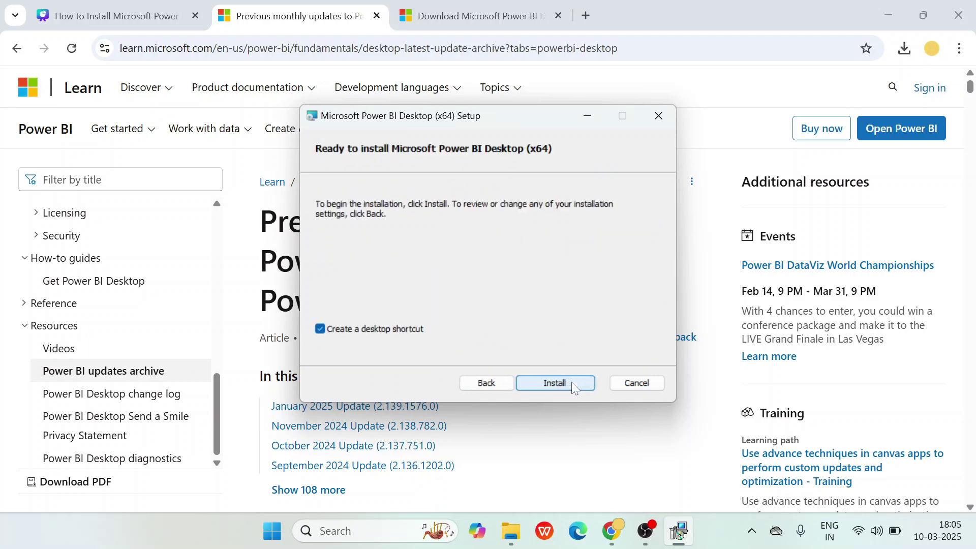
left_click(571, 382)
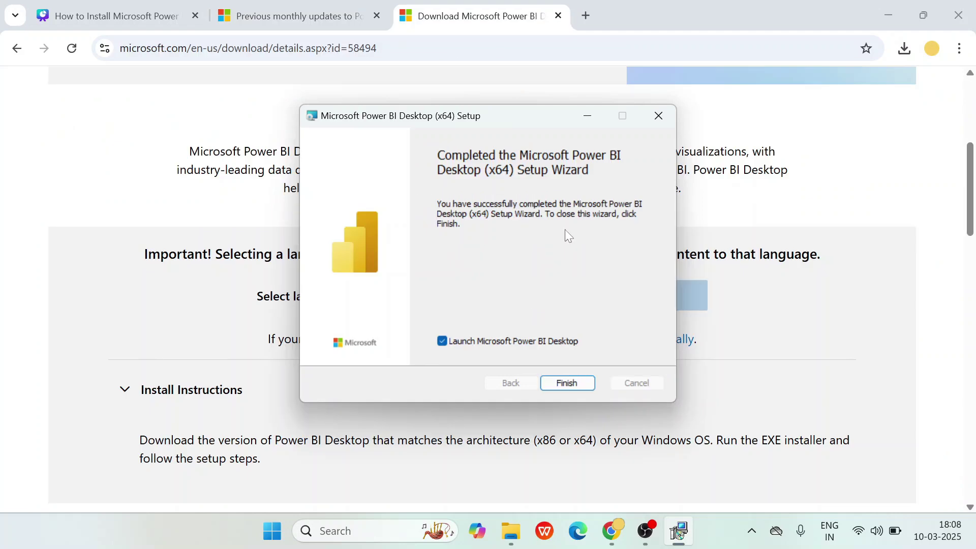
Step: Finish the wizard to launch Power BI Desktop and close the Collaborate and share tip
left_click(565, 382)
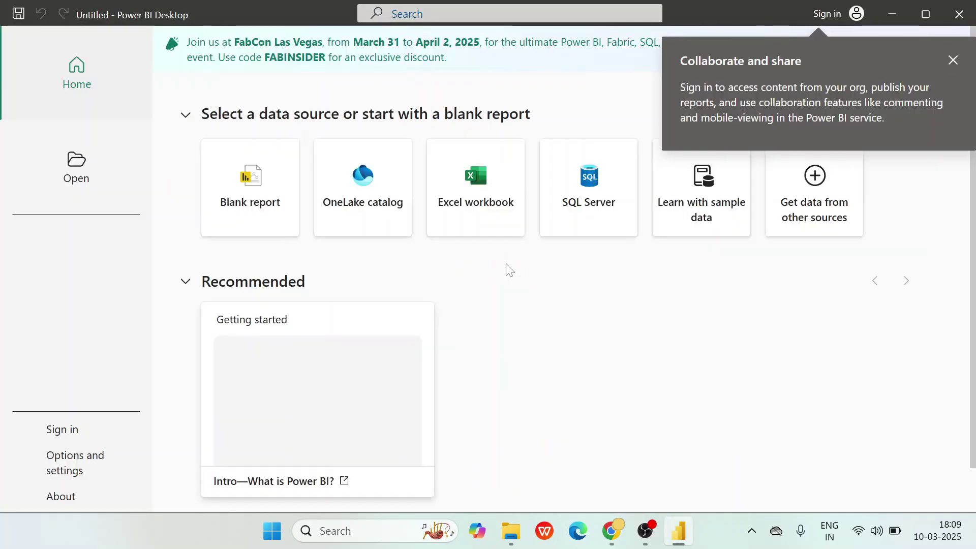
left_click(953, 60)
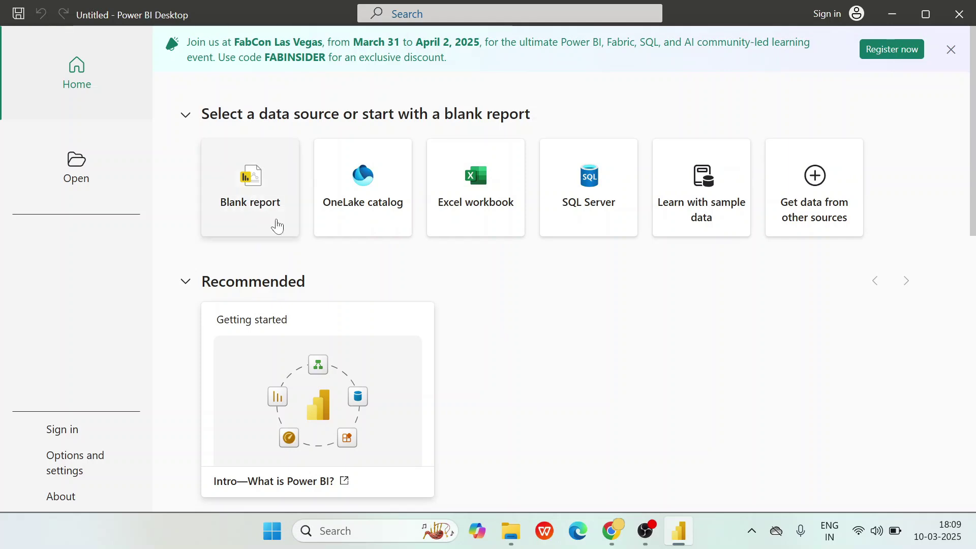
Step: Open a Blank report and dismiss the Dark mode and Live Edit announcements
left_click(256, 200)
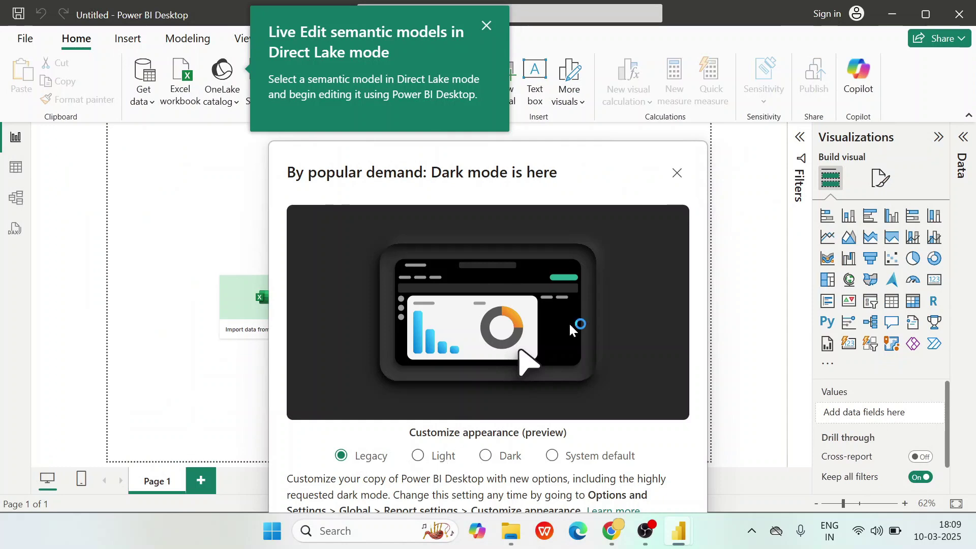
left_click(682, 175)
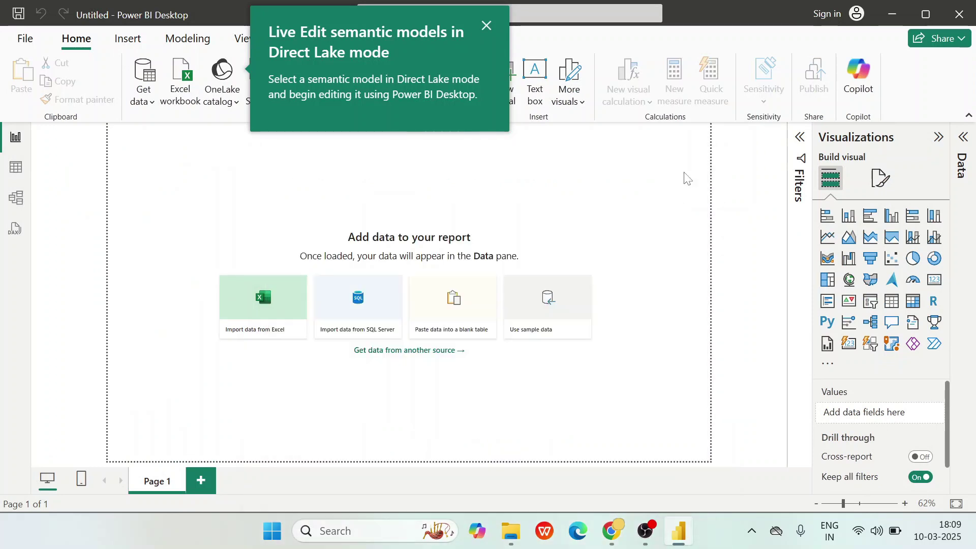
left_click(487, 27)
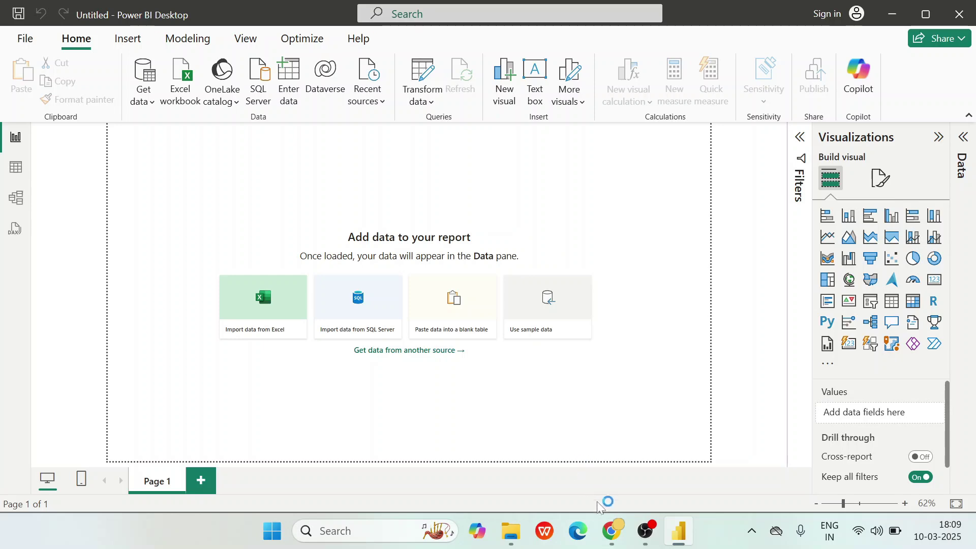
mouse_move(615, 531)
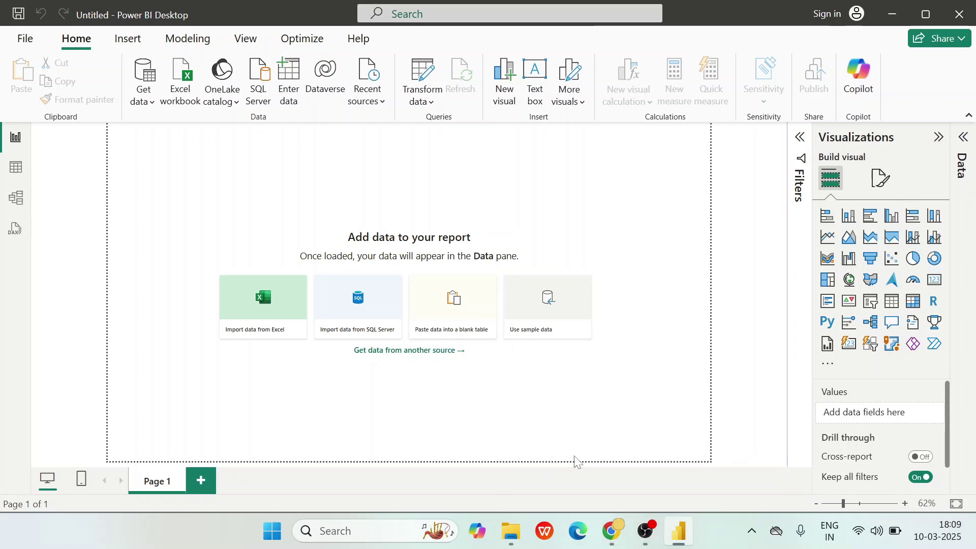
Step: Return to the Canva deck in Chrome, present it full screen, and advance two slides
left_click(616, 531)
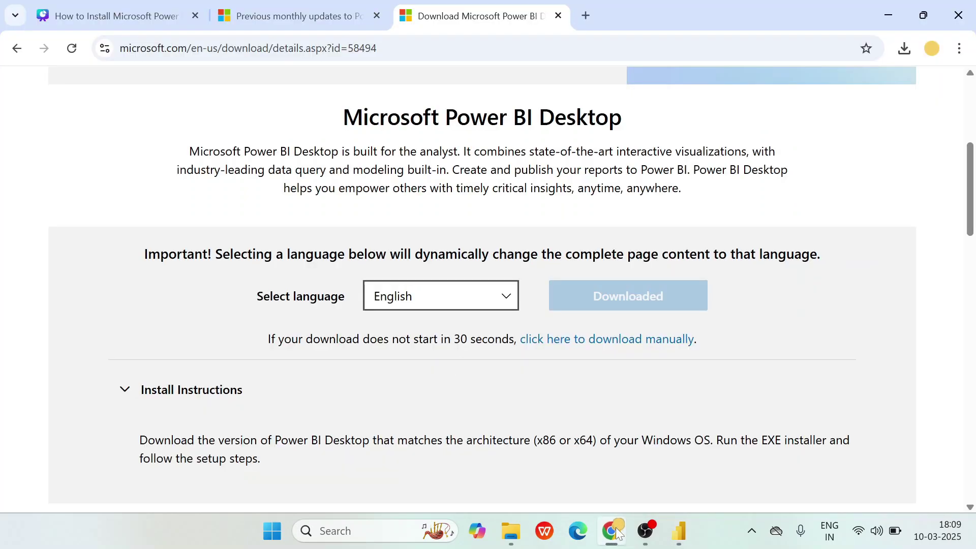
left_click(155, 16)
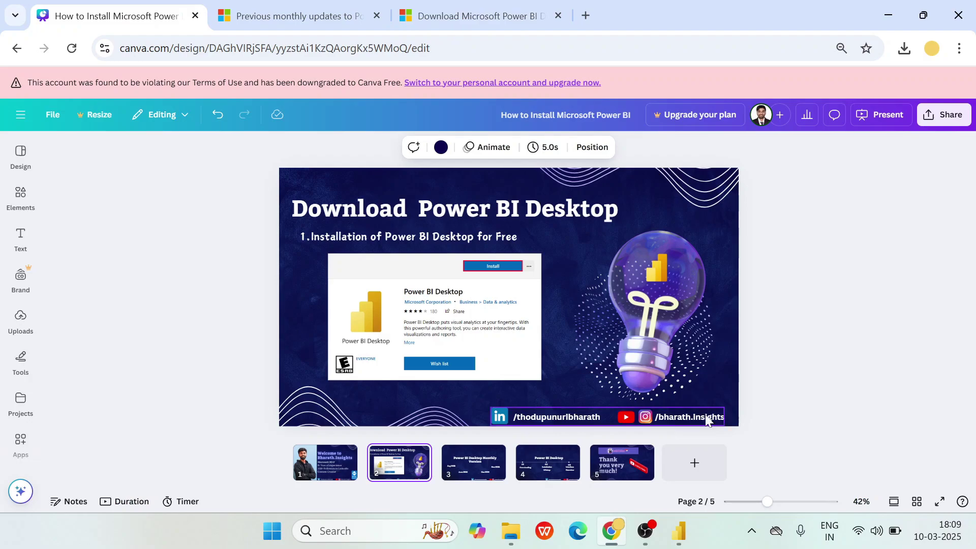
left_click(940, 501)
key("Right")
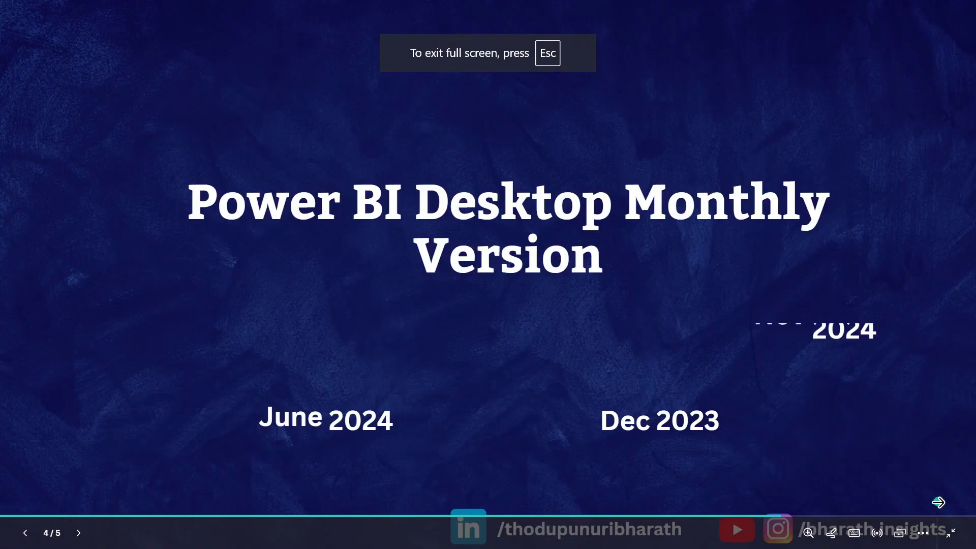
key("Right")
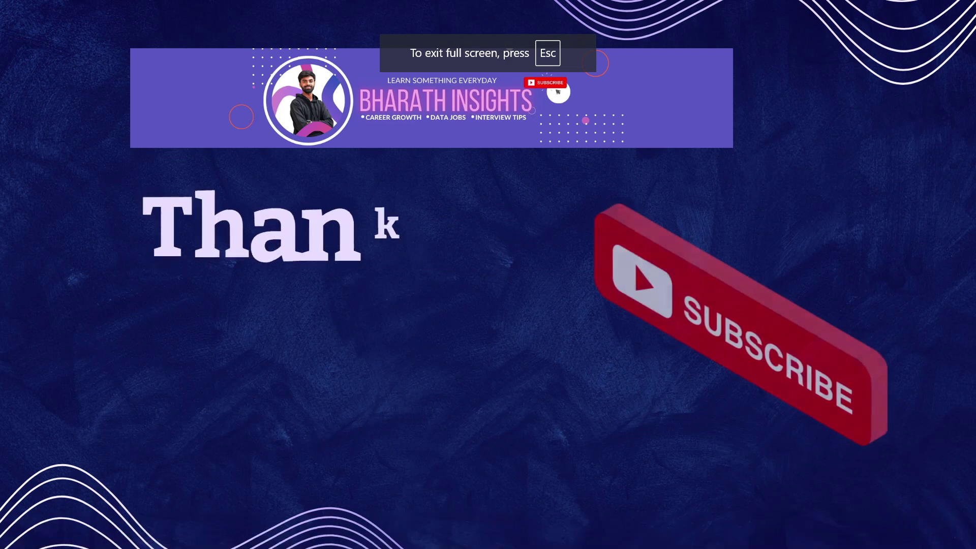